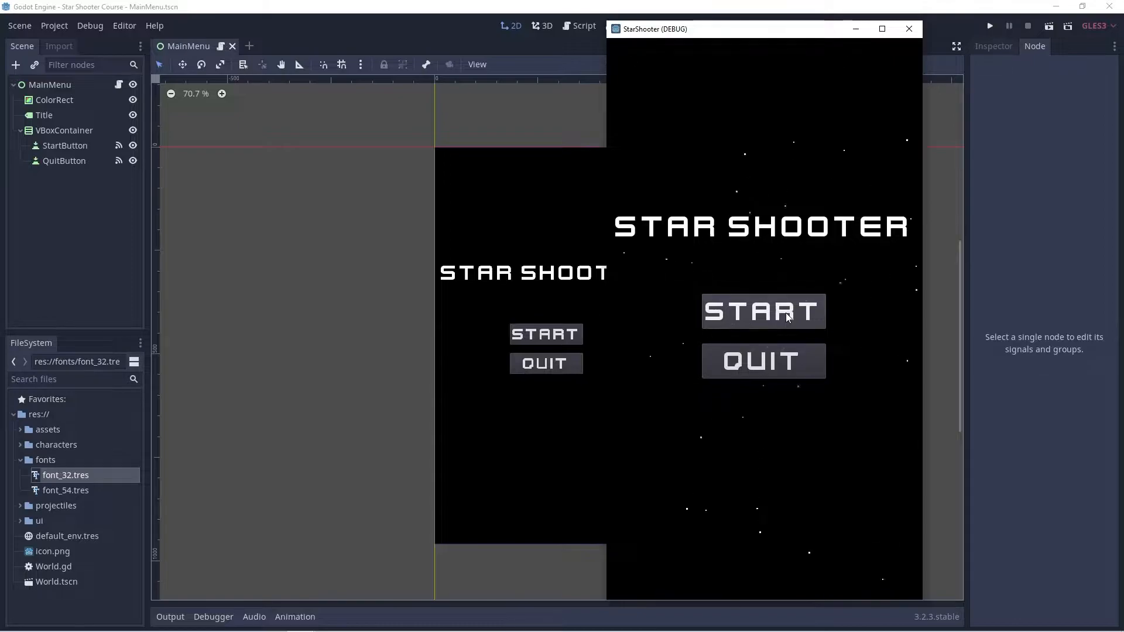
click(787, 317)
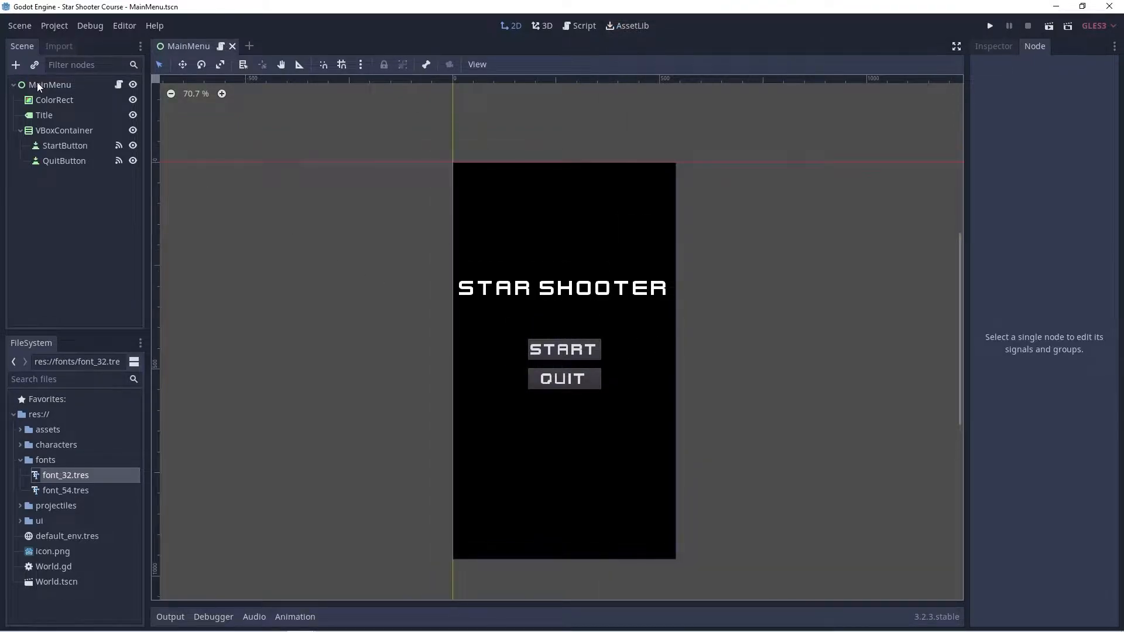
- Add a Particles2D node as a child of MainMenu and move it onto the empty area beside the menu canvas
click(36, 82)
click(16, 65)
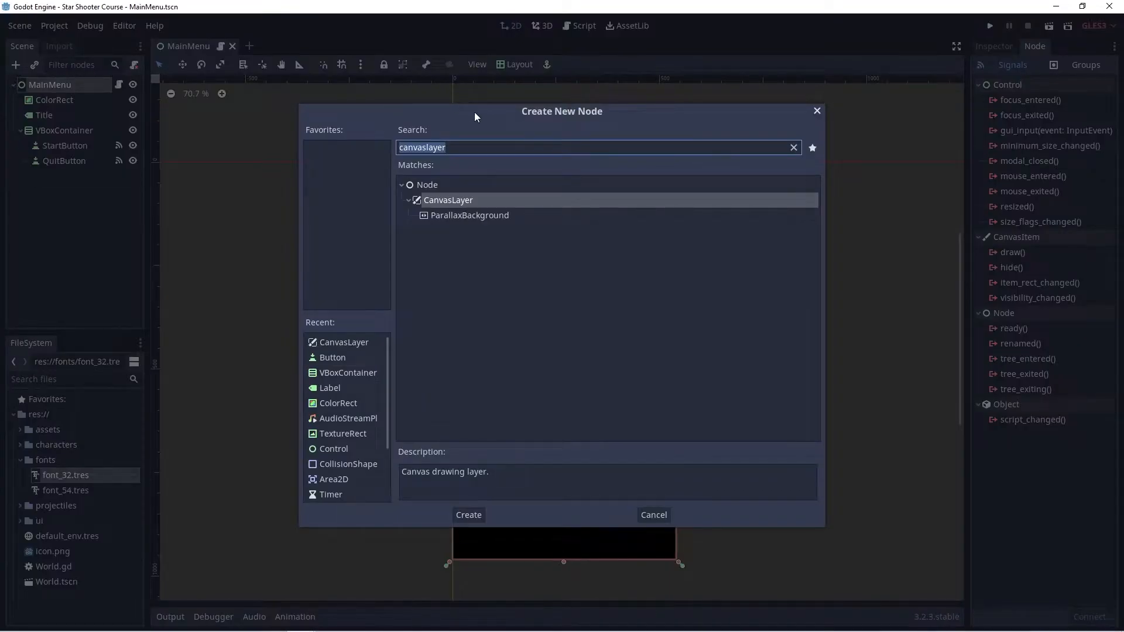
text(particle)
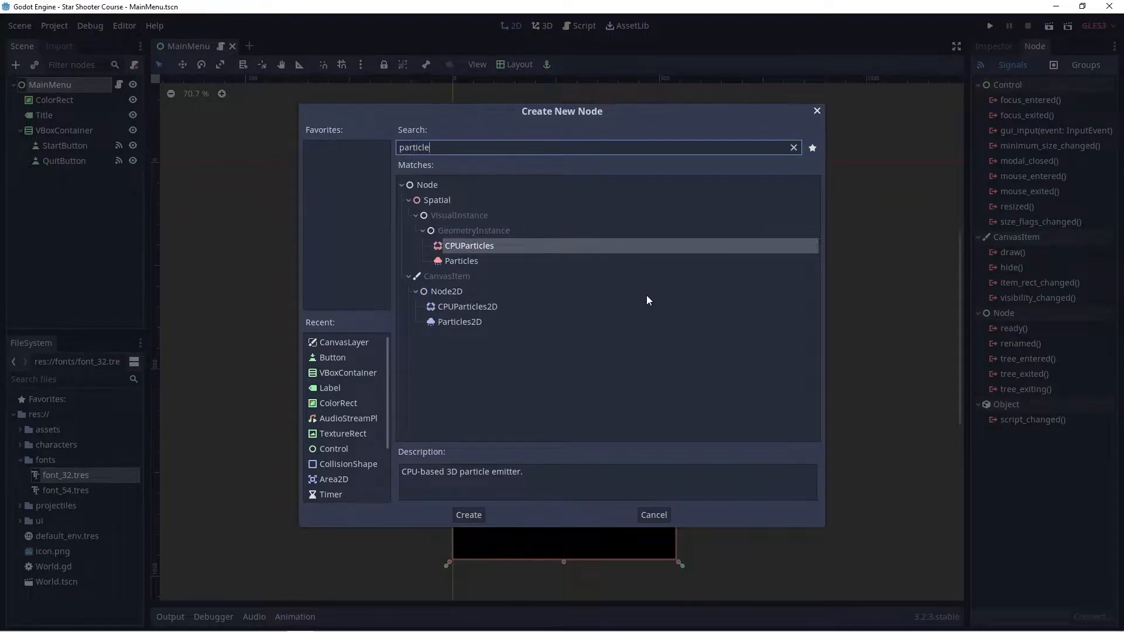
click(461, 322)
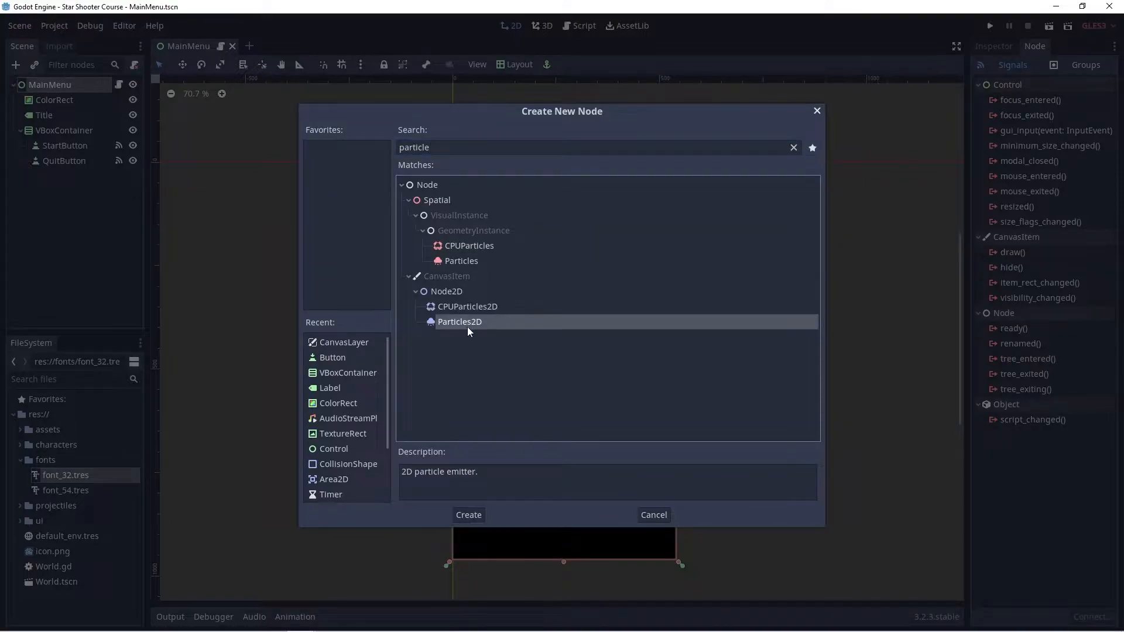
click(477, 512)
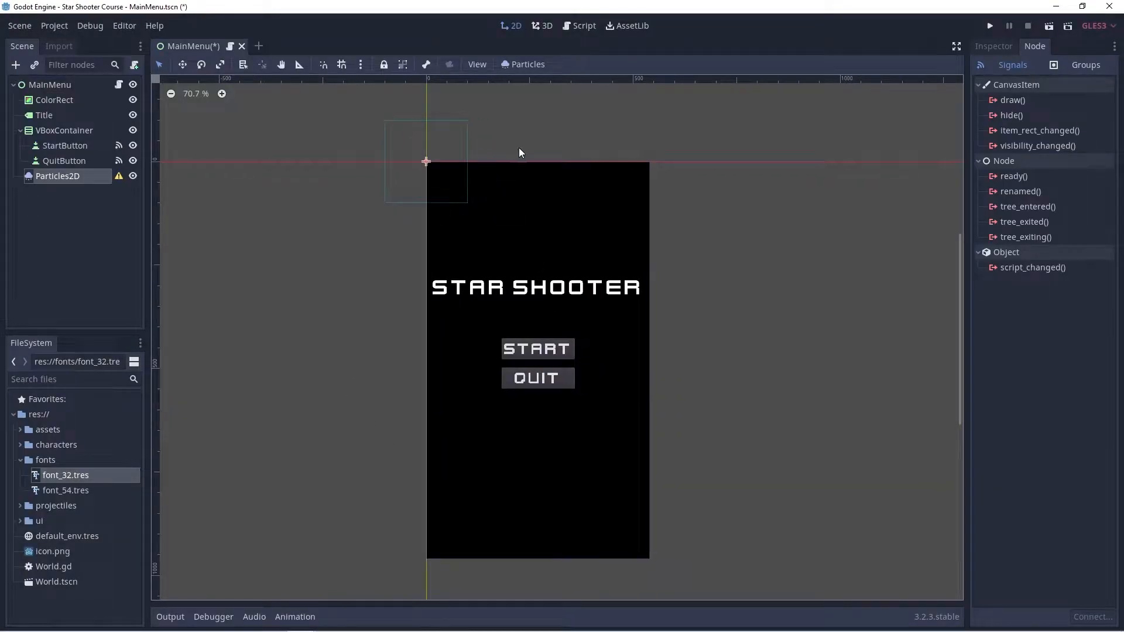
scroll(516, 152, up, 1)
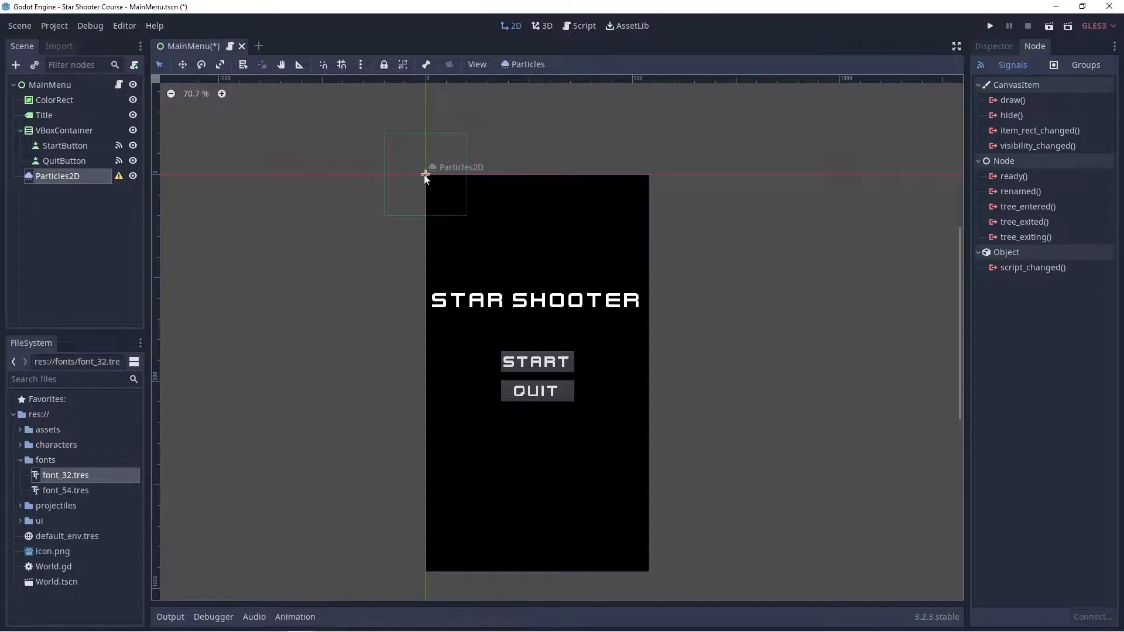
drag(425, 176, 703, 313)
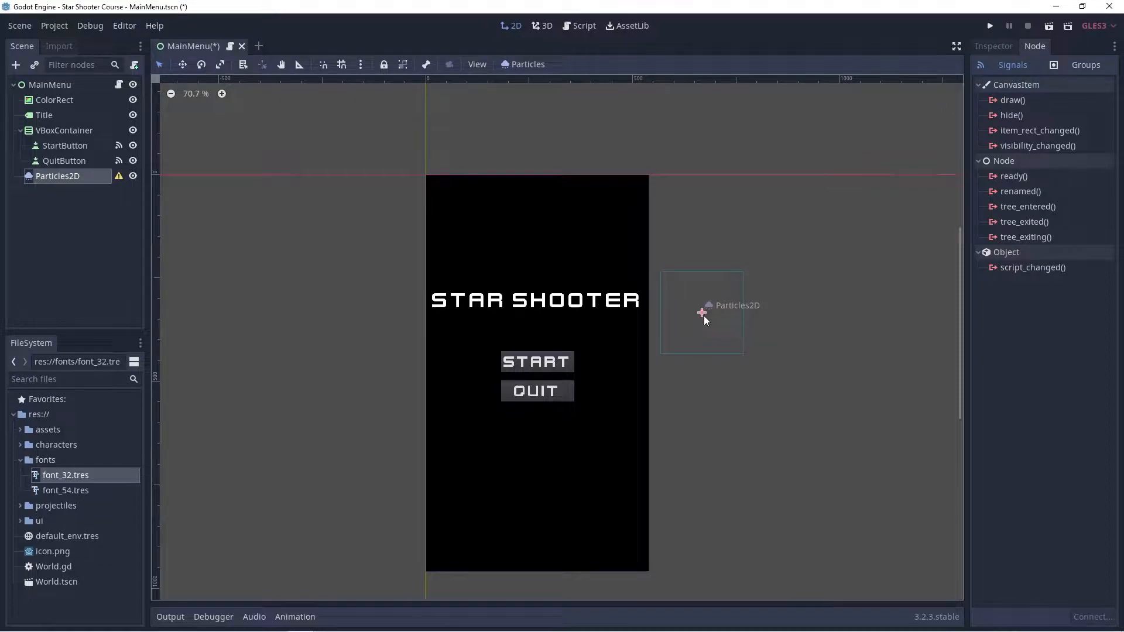
- Assign a new ParticlesMaterial as the process material of the Particles2D node
click(1008, 43)
scroll(806, 281, up, 4)
scroll(571, 328, up, 4)
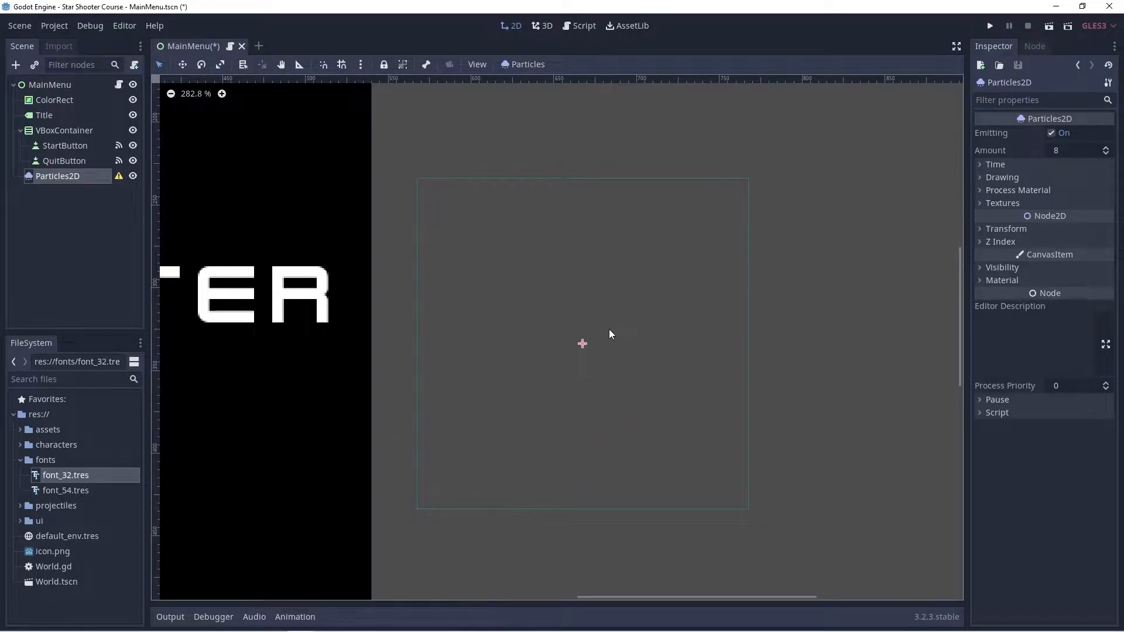
click(1017, 190)
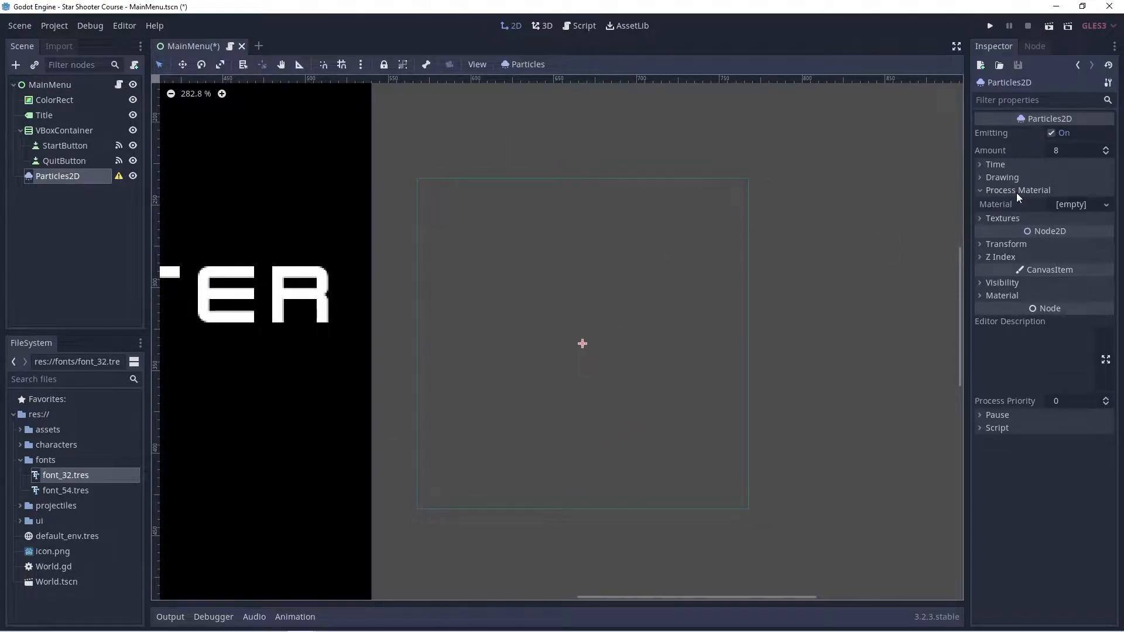
click(1062, 203)
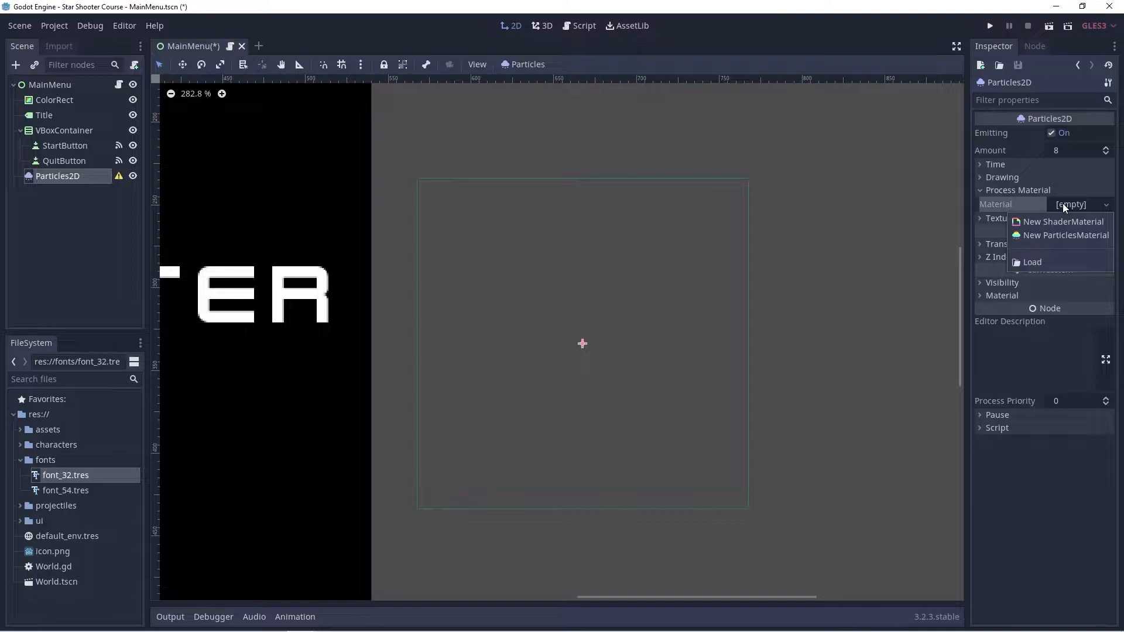
click(1067, 234)
scroll(637, 436, up, 2)
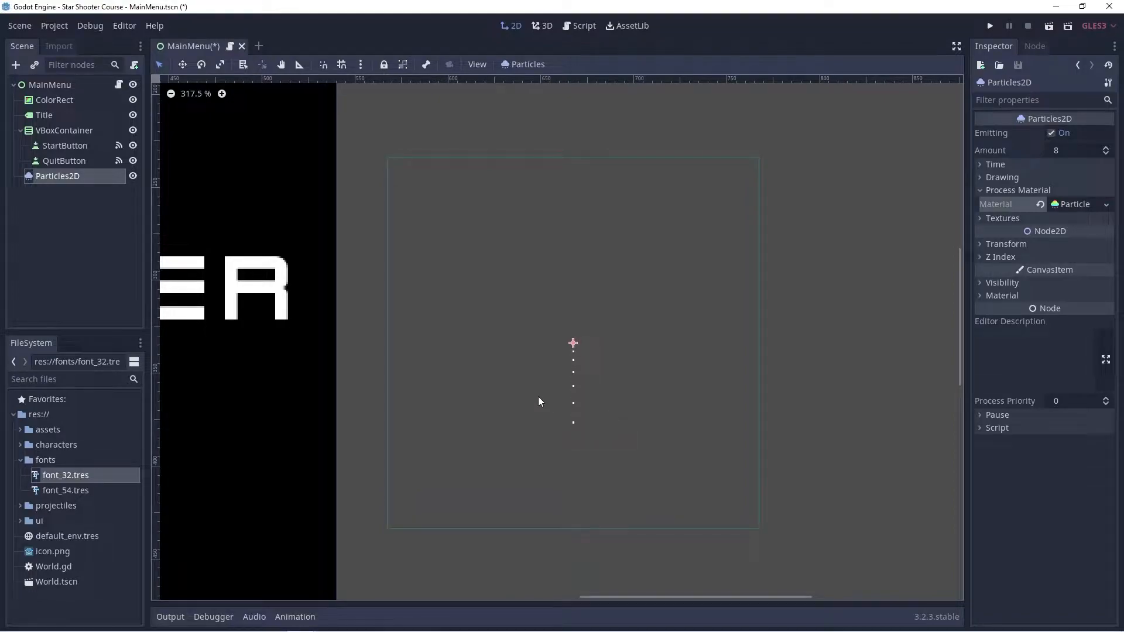
scroll(591, 378, up, 5)
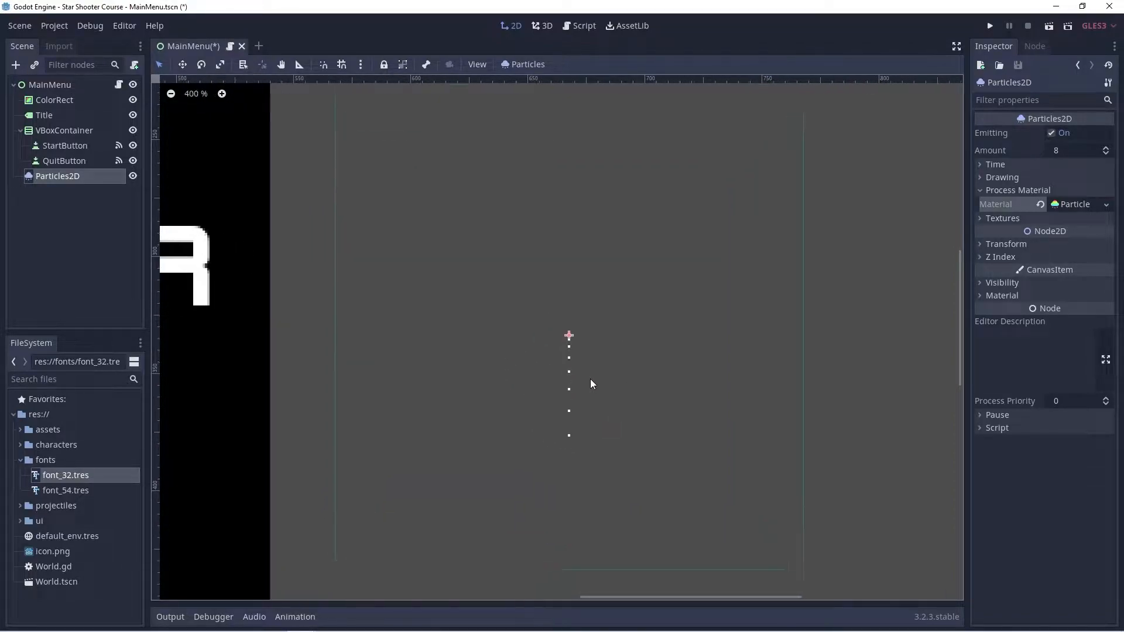
middle_drag(603, 377, 588, 378)
scroll(583, 380, down, 3)
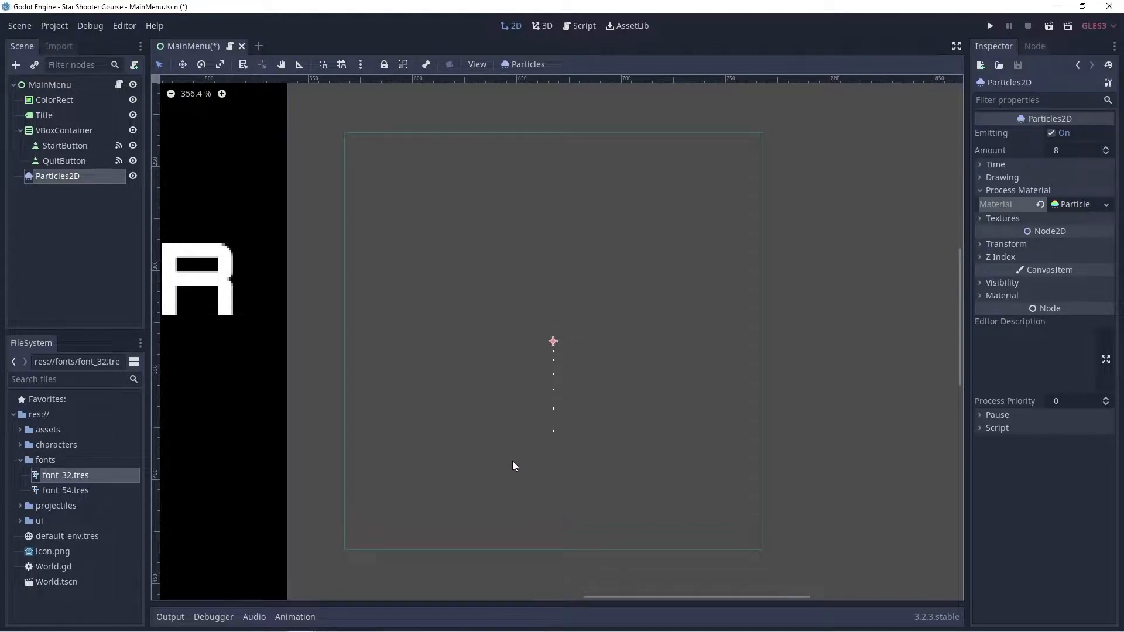
- Set the Particles2D emission Amount to 50
click(1064, 151)
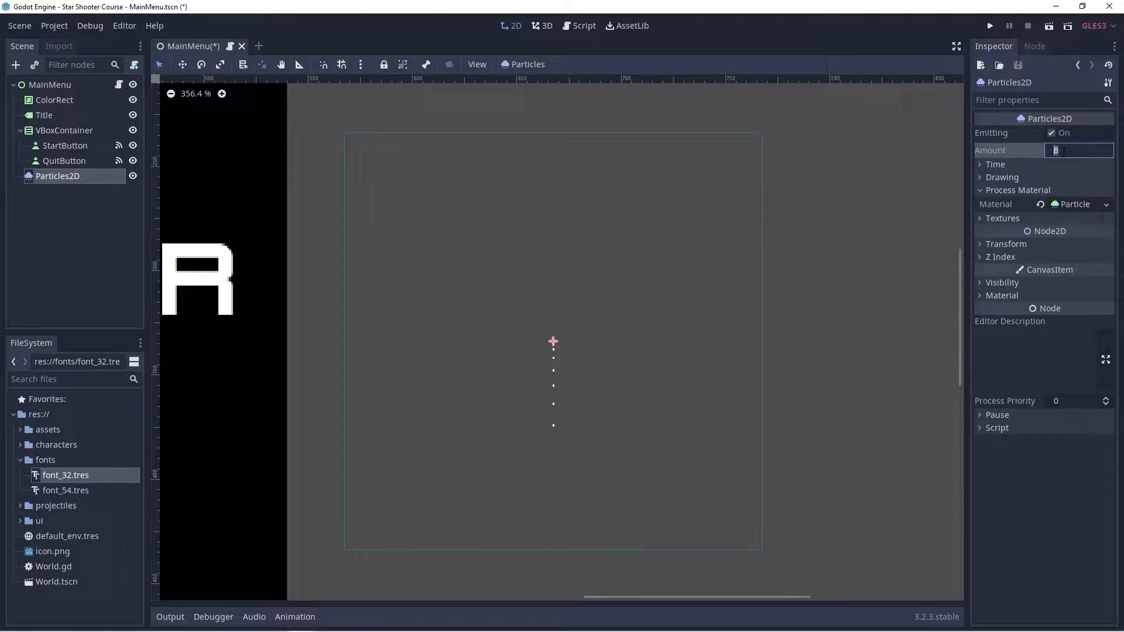
text(50)
key(Return)
key(4)
scroll(469, 432, up, 4)
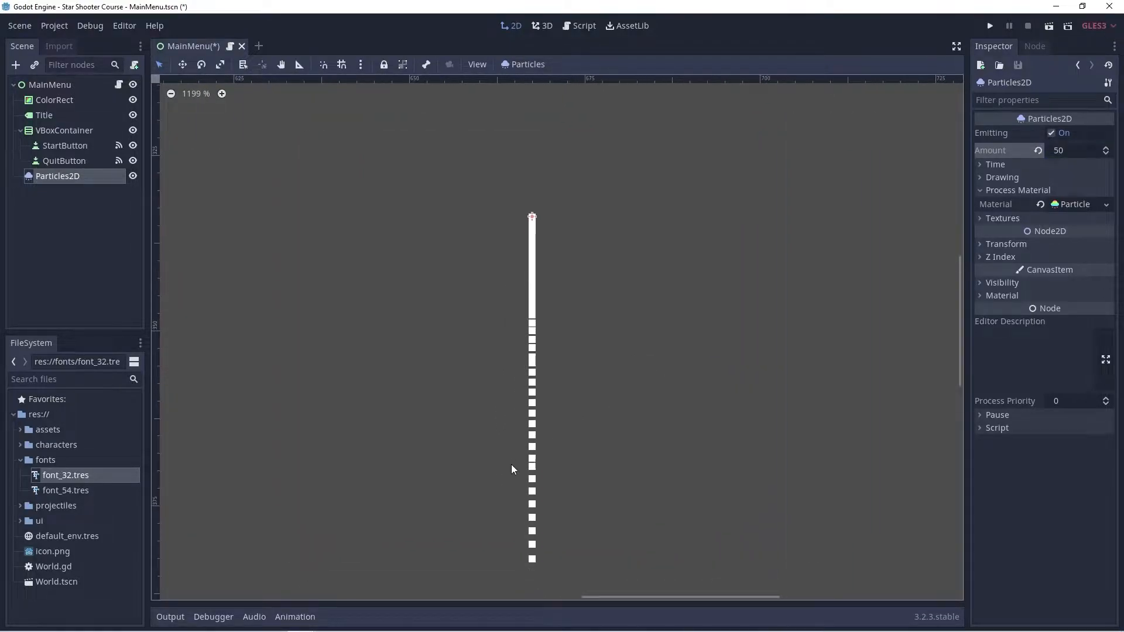
middle_drag(528, 465, 526, 460)
- Set the Lifetime of the Particles2D node to 3 in its time settings
click(988, 166)
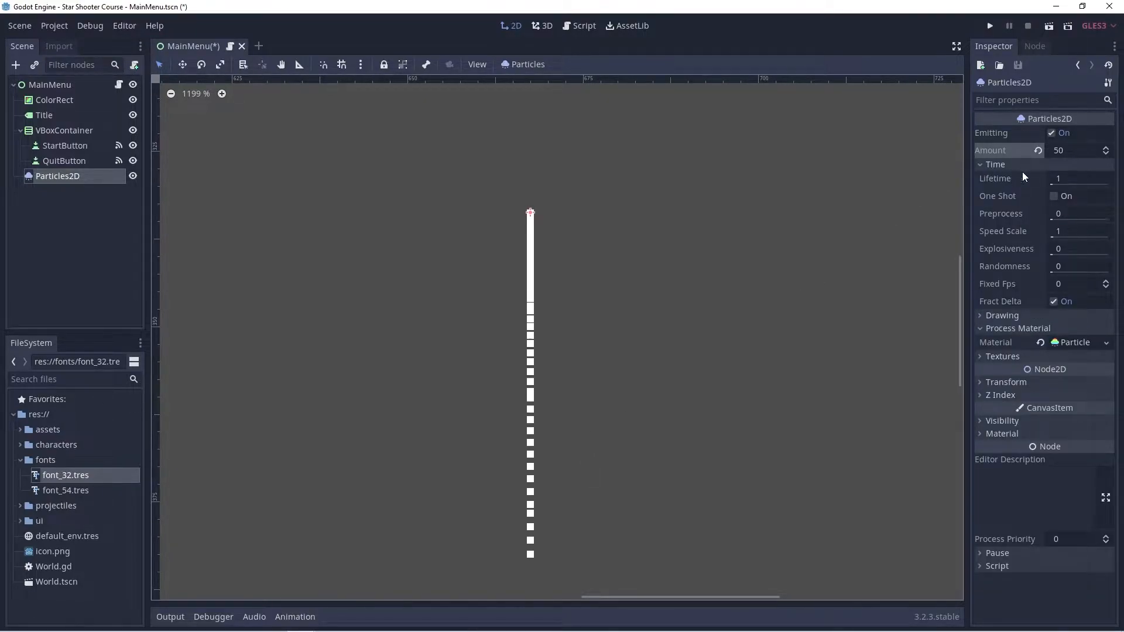
scroll(619, 355, down, 7)
scroll(641, 366, down, 5)
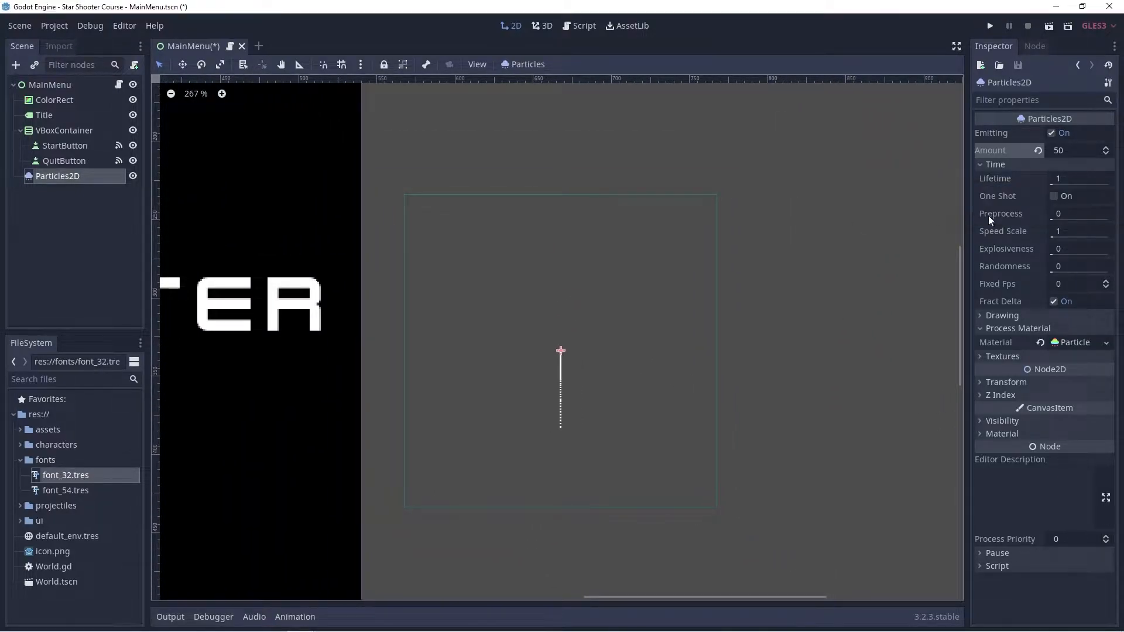
middle_drag(467, 441, 506, 430)
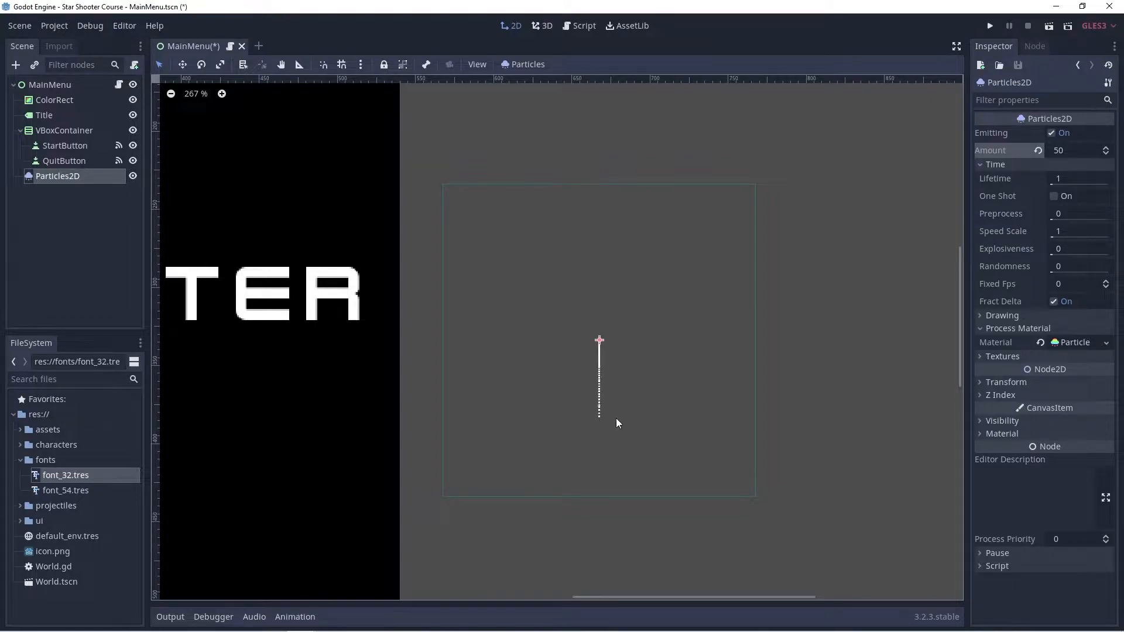
scroll(786, 311, down, 2)
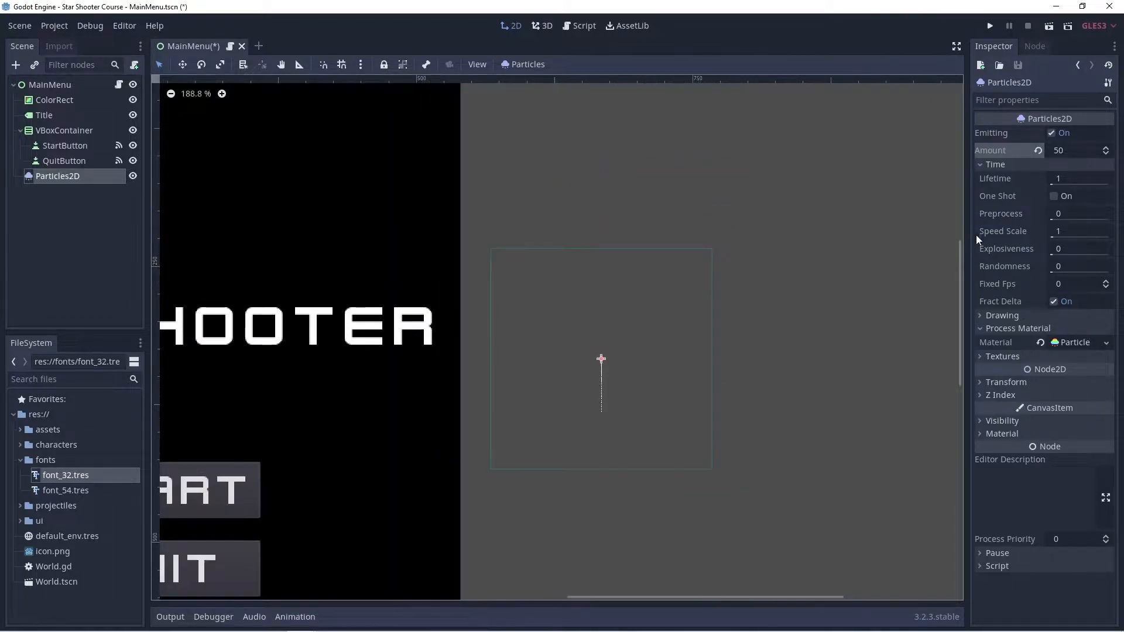
click(1079, 182)
text(3)
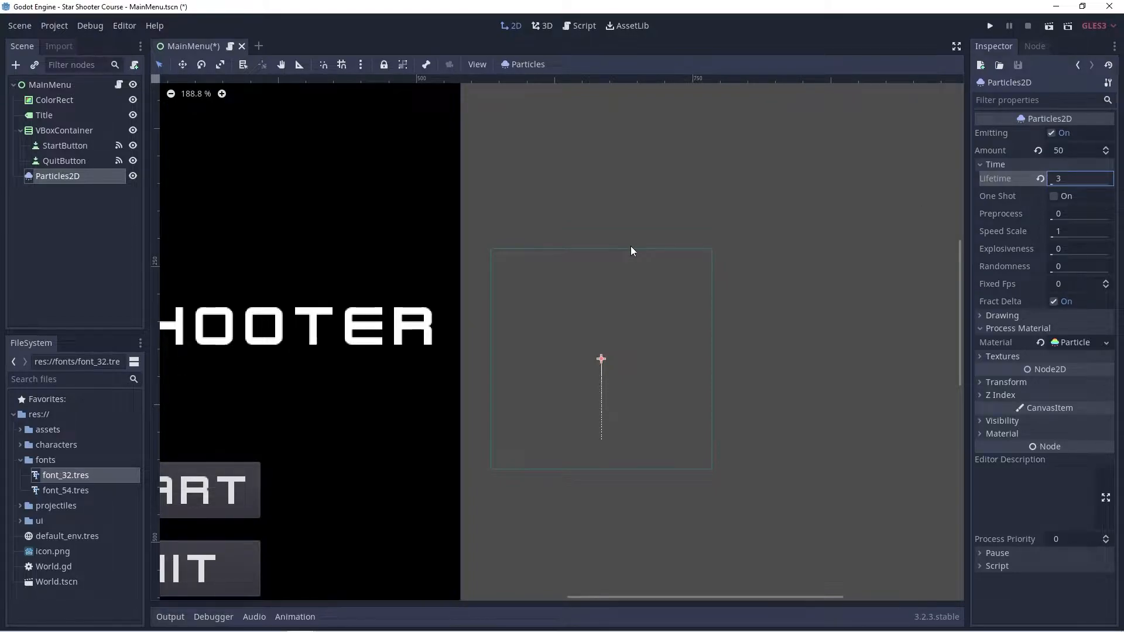
middle_drag(635, 474, 650, 398)
scroll(649, 481, up, 3)
scroll(626, 431, down, 5)
scroll(643, 386, down, 5)
middle_drag(684, 468, 633, 371)
scroll(633, 371, down, 6)
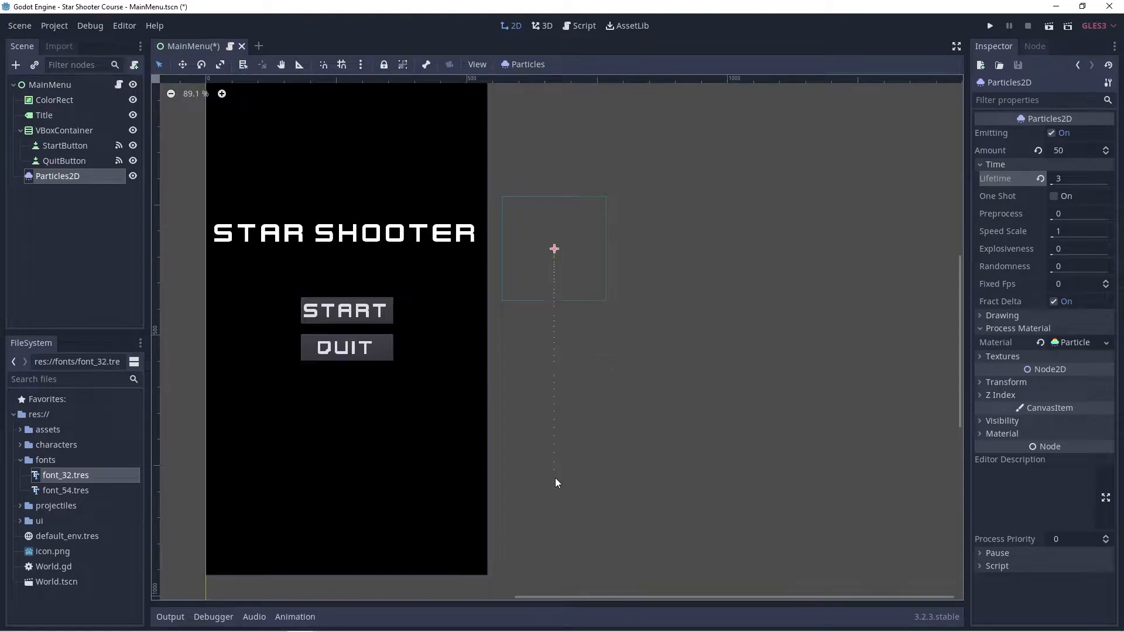
middle_drag(553, 470, 758, 482)
scroll(750, 297, up, 3)
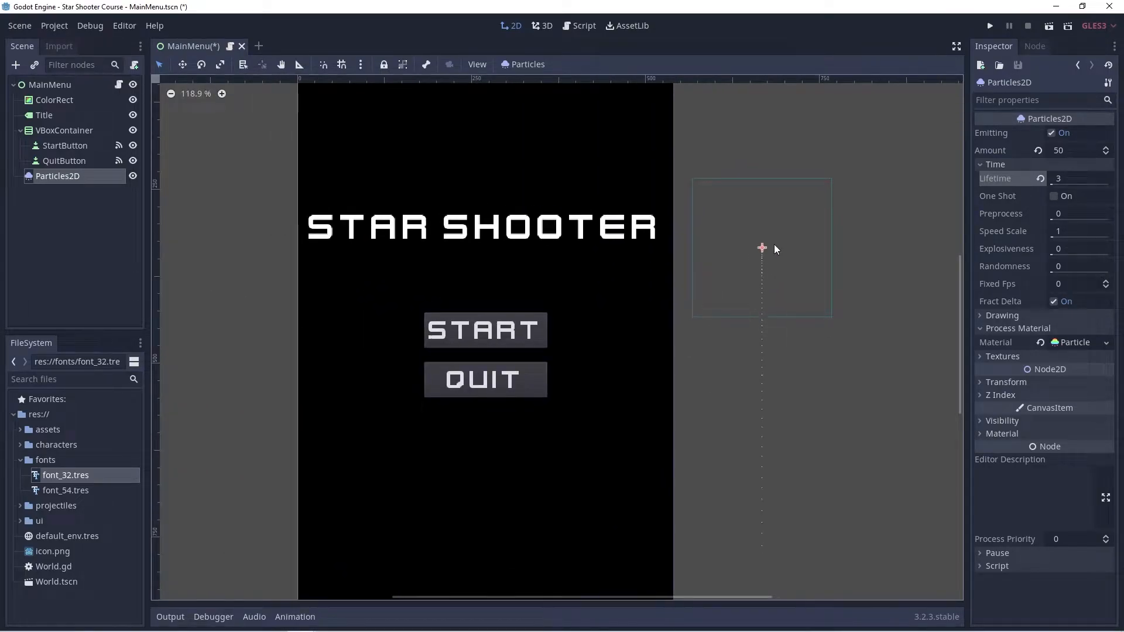
- Move the particle emitter onto the menu canvas above the title, at about x 199, y 226
drag(776, 249, 381, 172)
middle_drag(417, 175, 485, 302)
drag(435, 299, 504, 298)
middle_drag(683, 324, 686, 286)
- Set the Particles2D transform position to x 280, y 480
click(1035, 386)
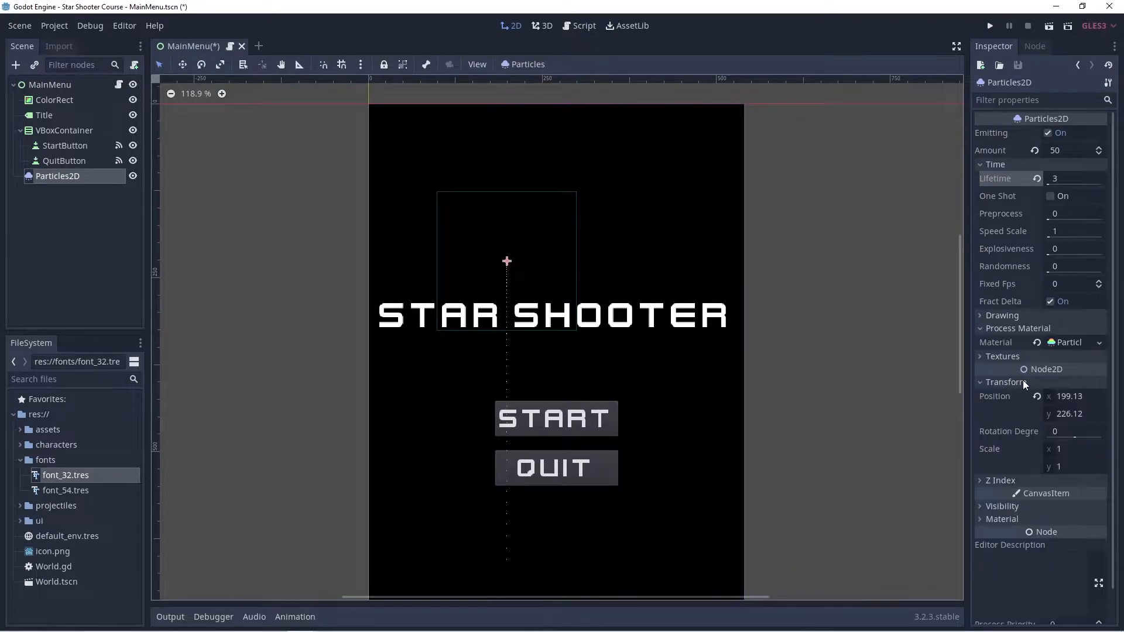
middle_drag(797, 342, 790, 304)
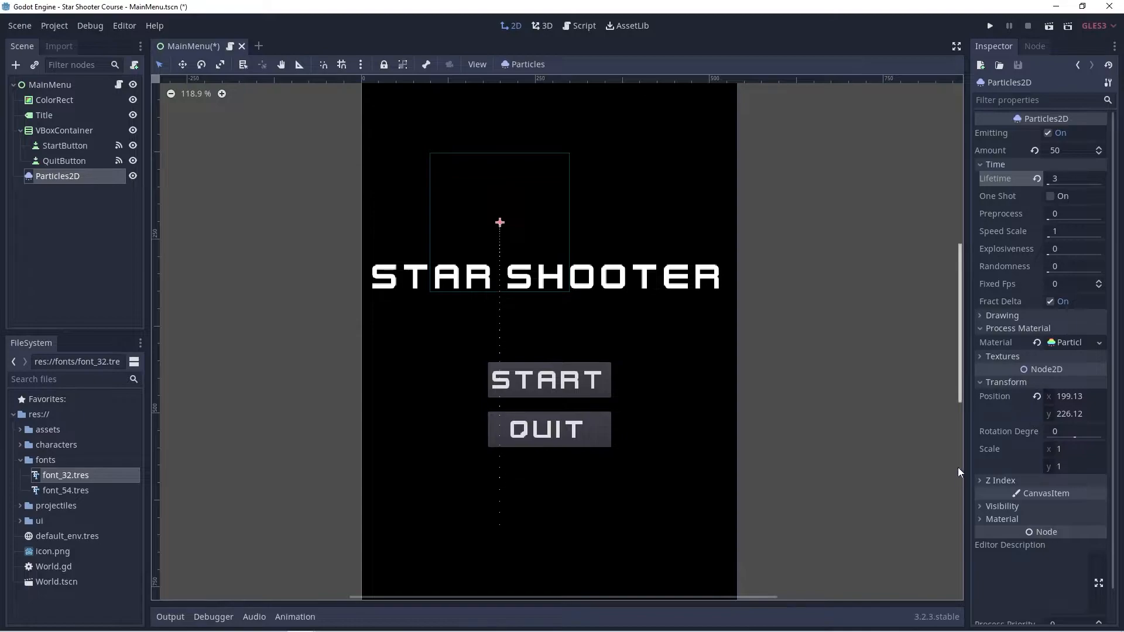
click(1075, 398)
text(280)
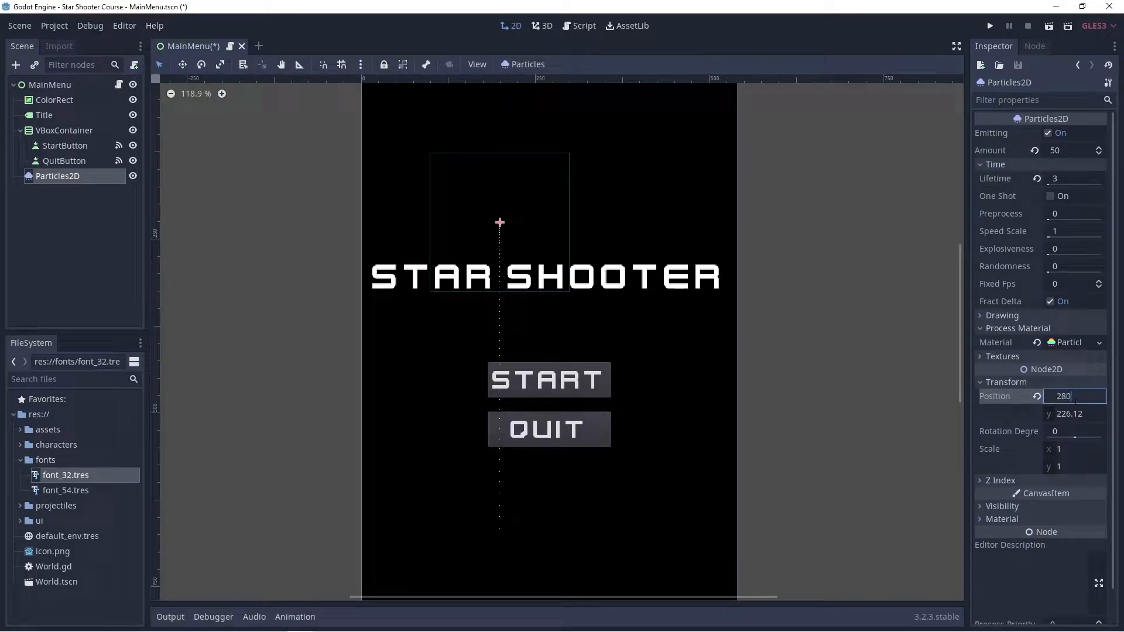
key(Tab)
text(480)
key(Return)
- Run the project to check how the particles behave on the main menu, and close the game window
scroll(821, 402, down, 3)
scroll(732, 328, up, 2)
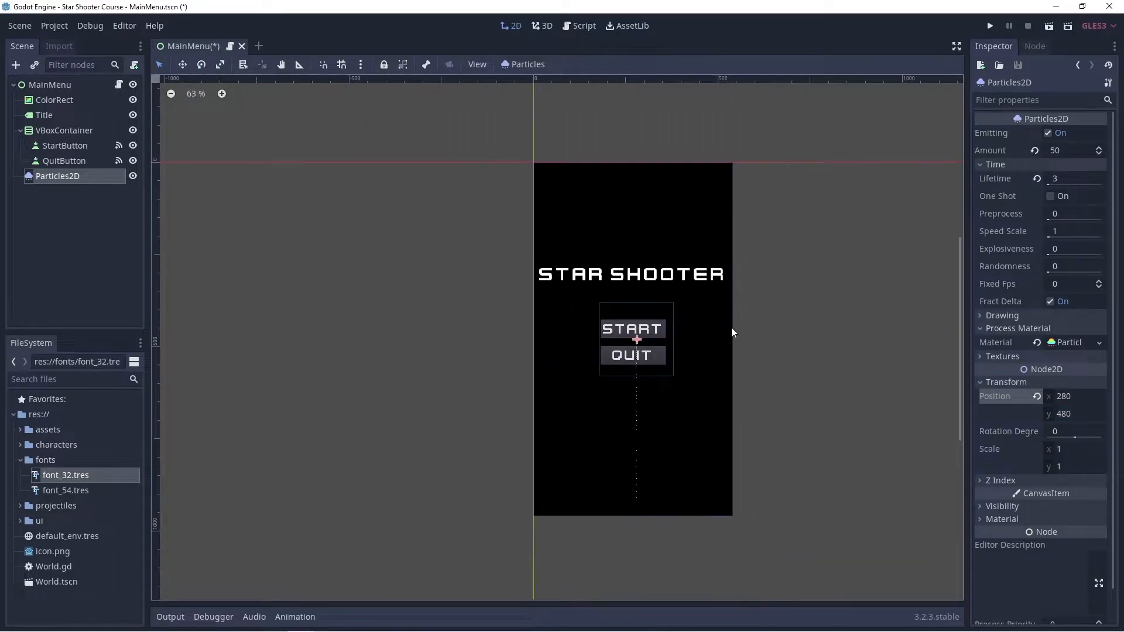
scroll(588, 310, up, 2)
scroll(639, 315, down, 3)
click(990, 25)
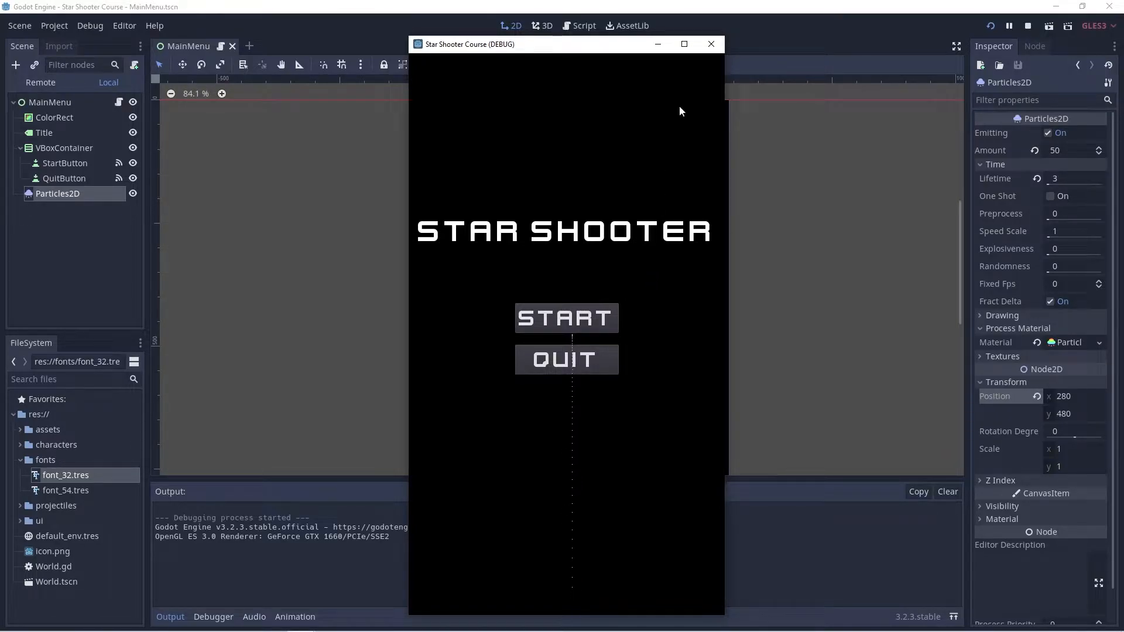
click(711, 43)
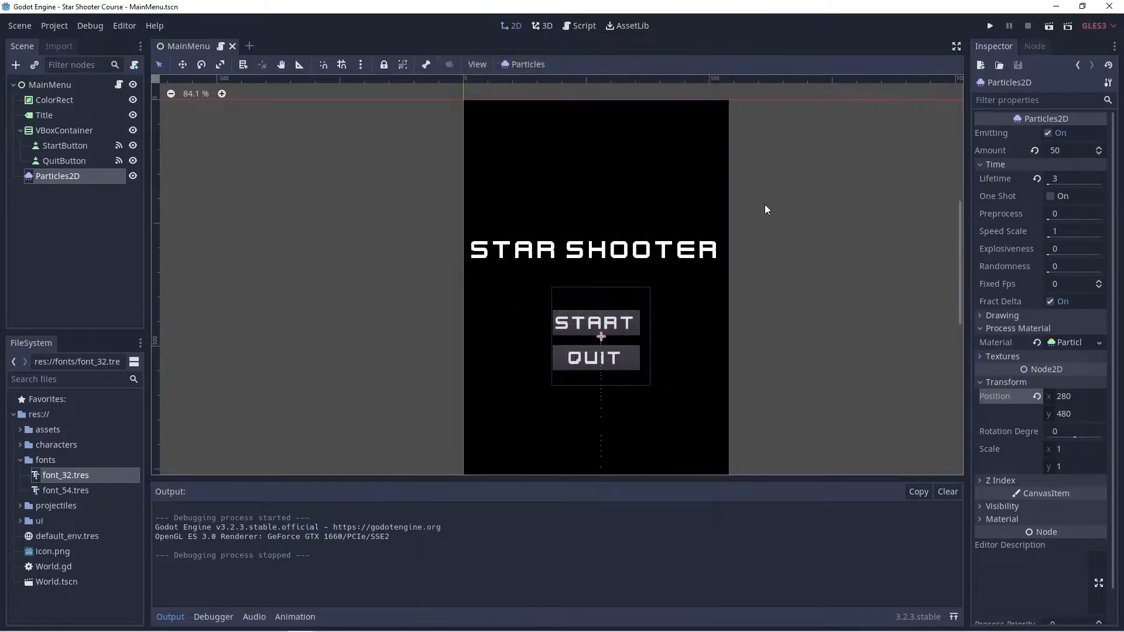
- Set the Preprocess time of the Particles2D node to 3
middle_drag(691, 195, 659, 204)
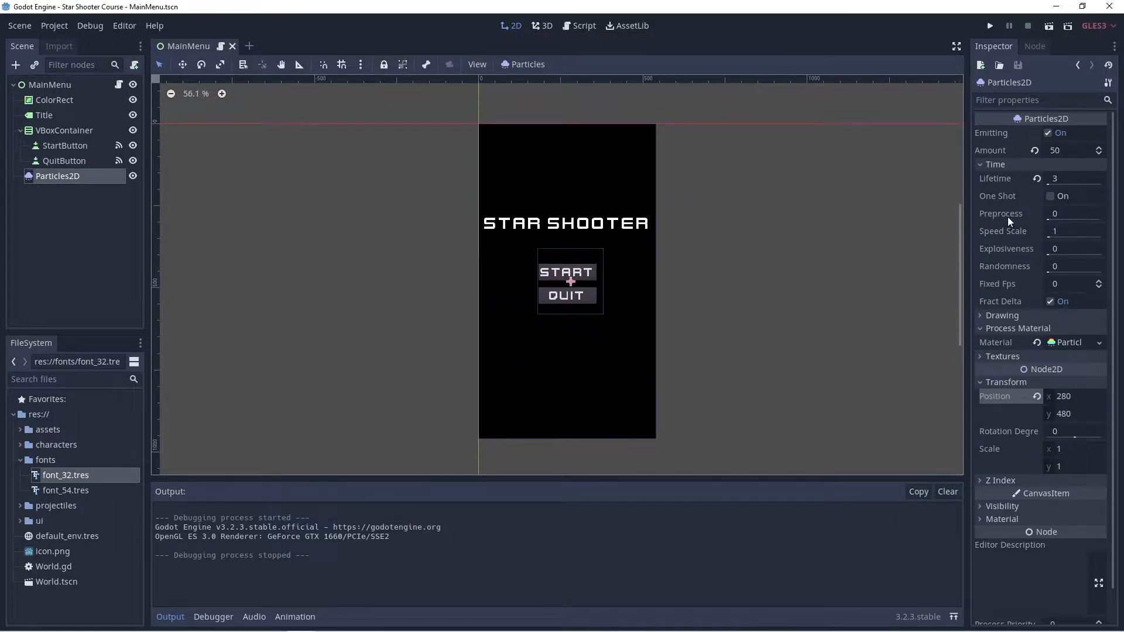
mouse_move(1007, 217)
click(1065, 214)
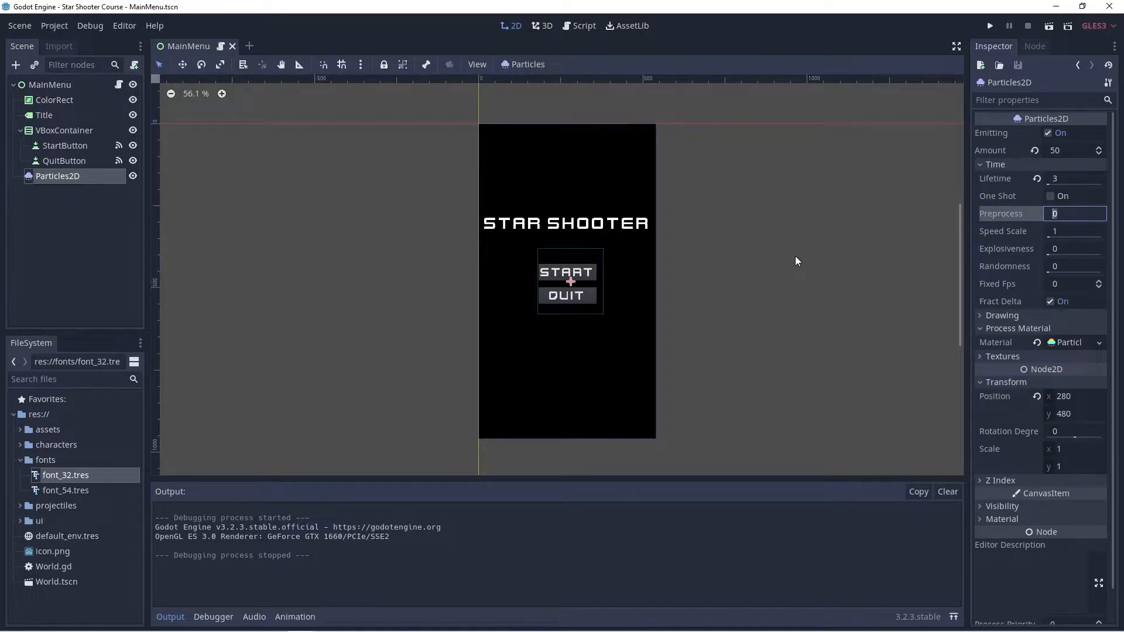
text(3)
key(Return)
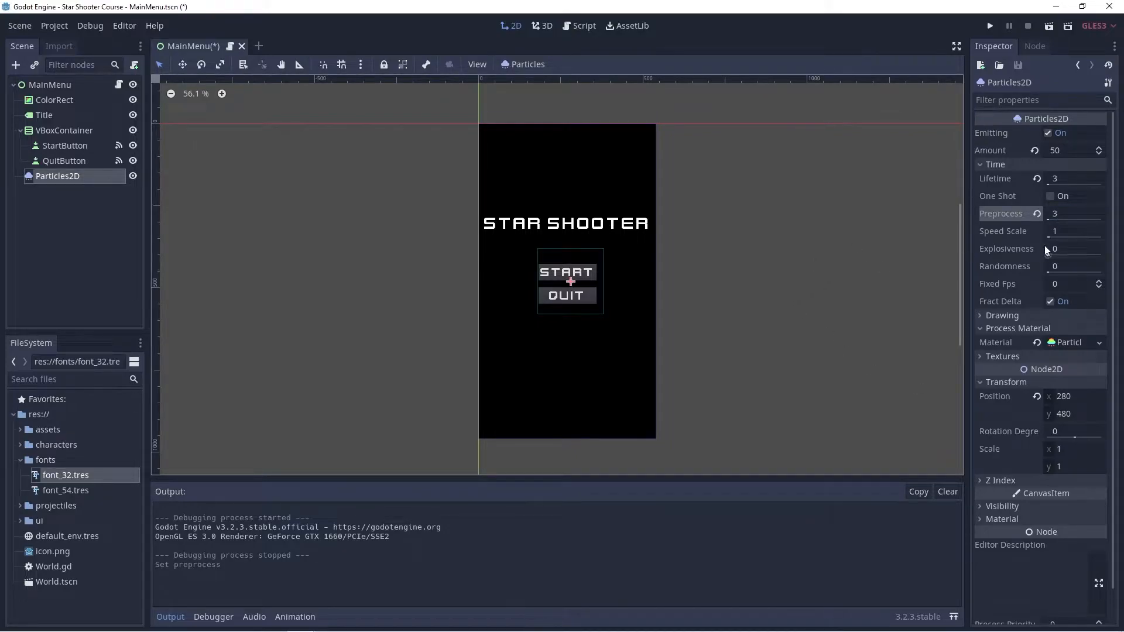
- Set the Preprocess time of the Particles2D node to 5
click(1074, 215)
text(5)
key(Return)
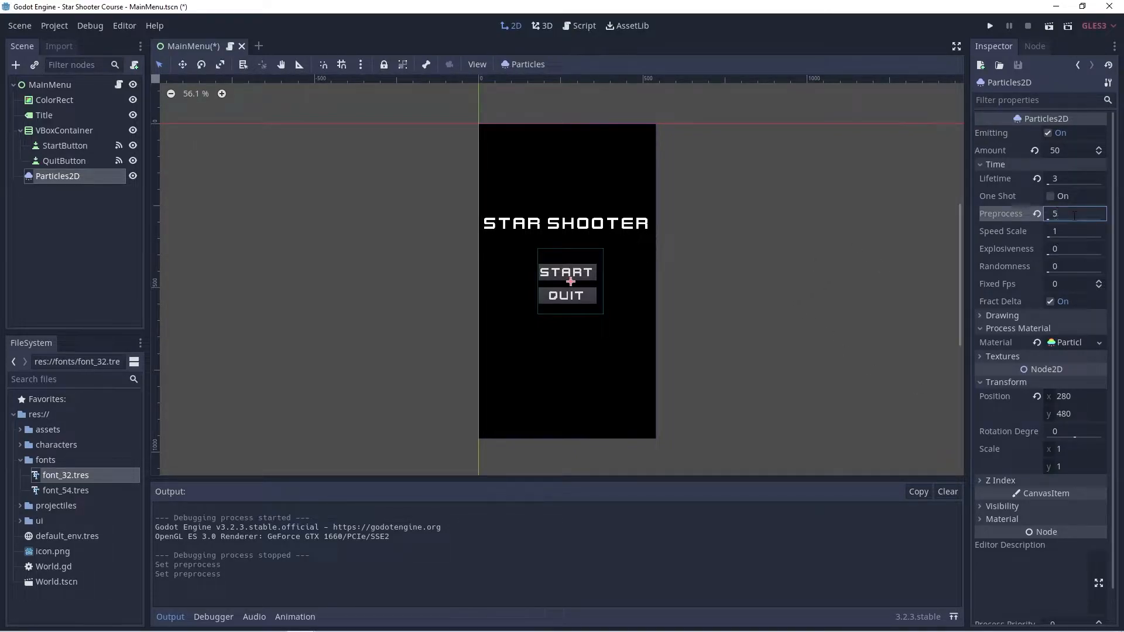
- Run the project again to check the preprocessed particles at startup, and close the game window
scroll(585, 270, up, 3)
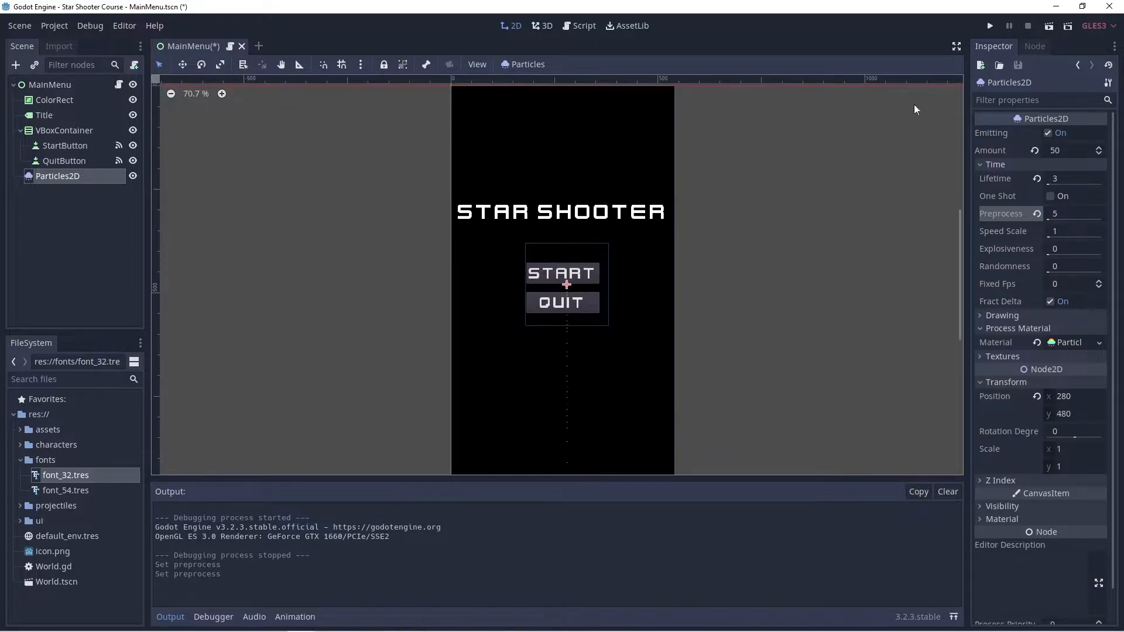
click(989, 26)
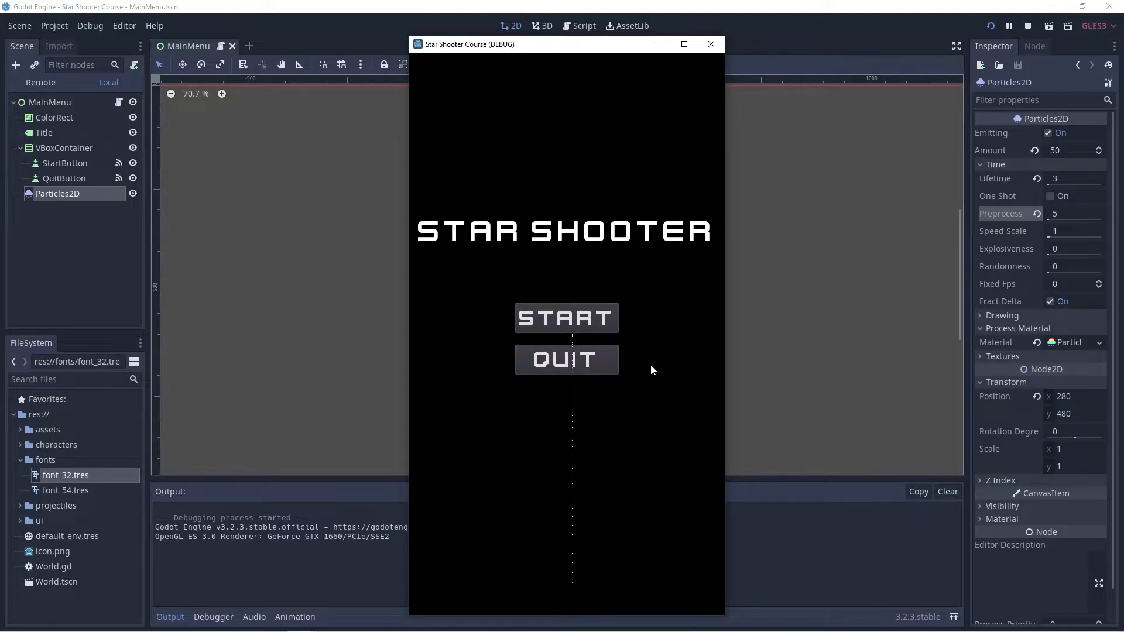
click(711, 44)
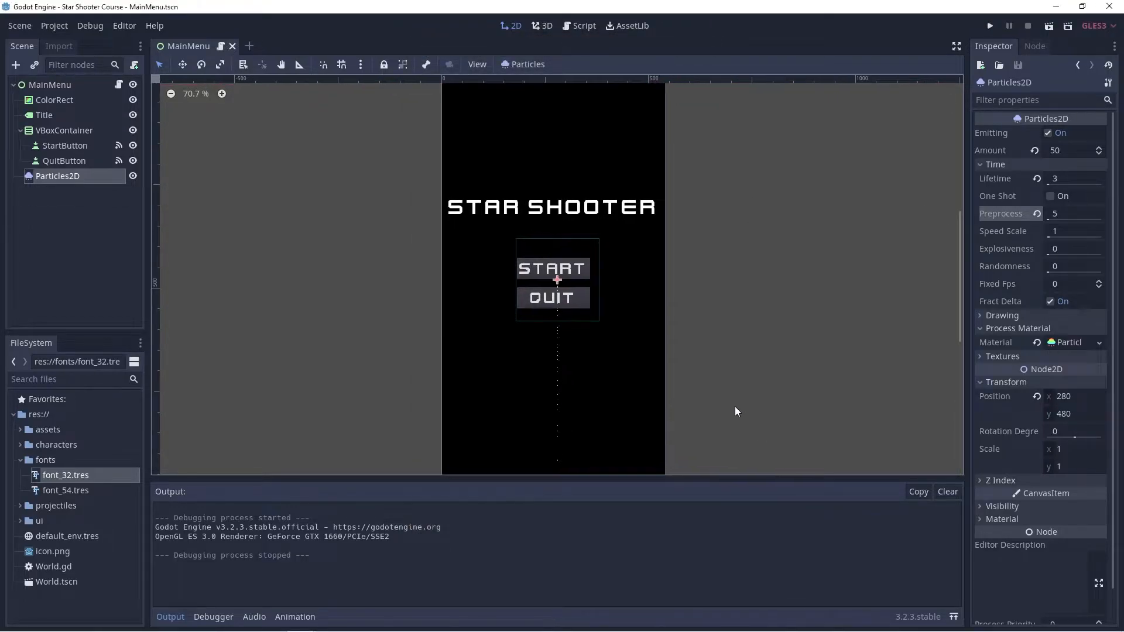
- Widen the inspector and expand the process material settings of the Particles2D node
scroll(680, 308, up, 3)
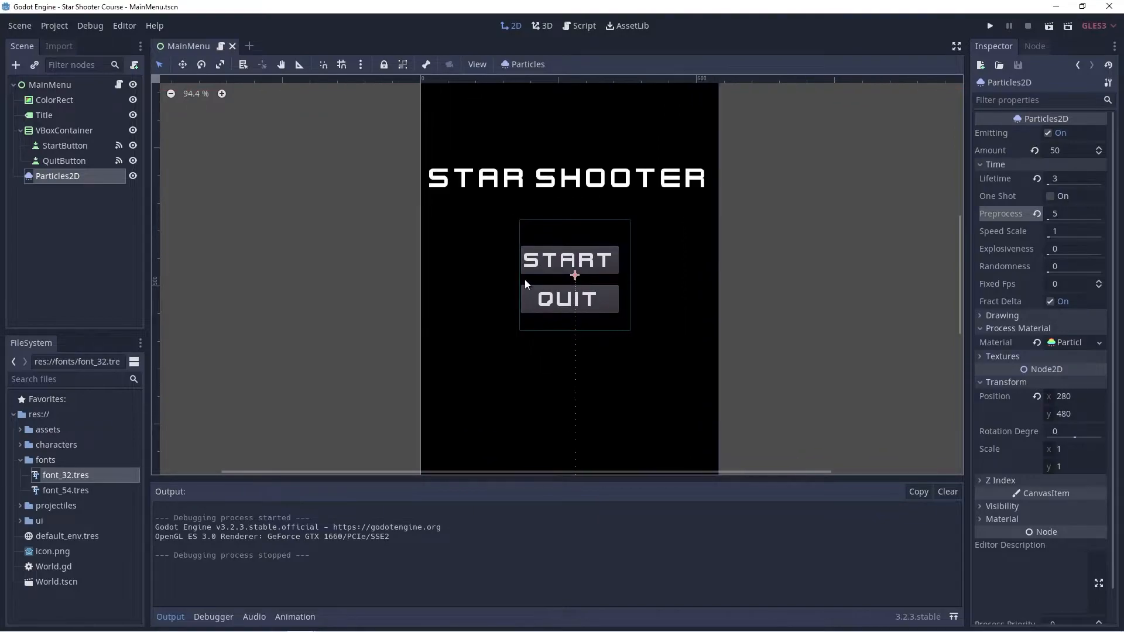
scroll(660, 305, down, 5)
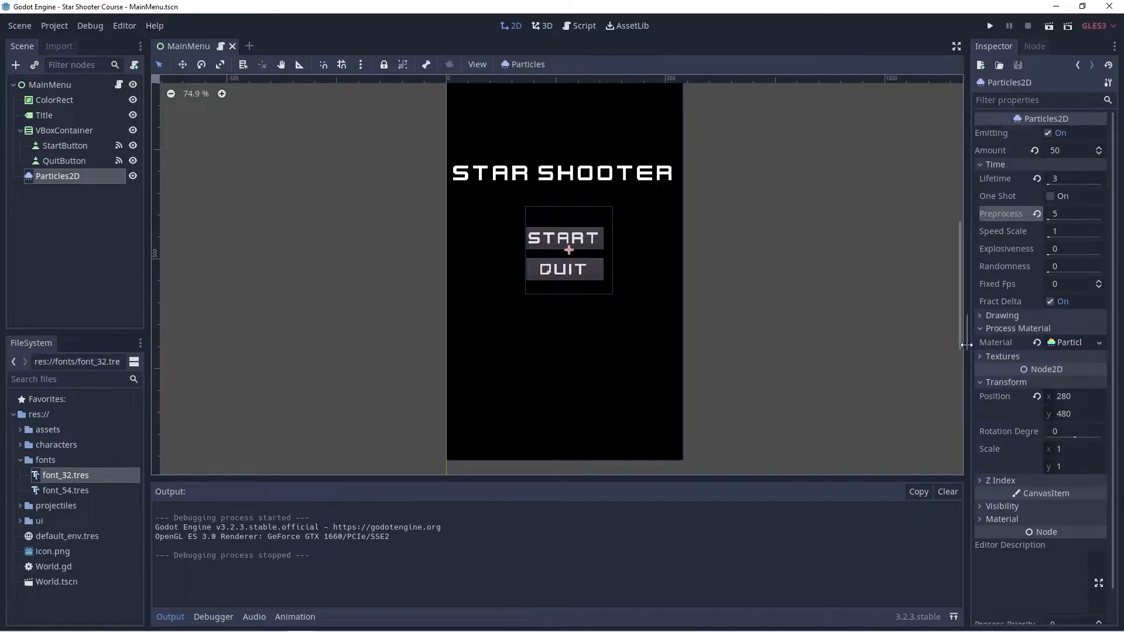
drag(966, 345, 905, 347)
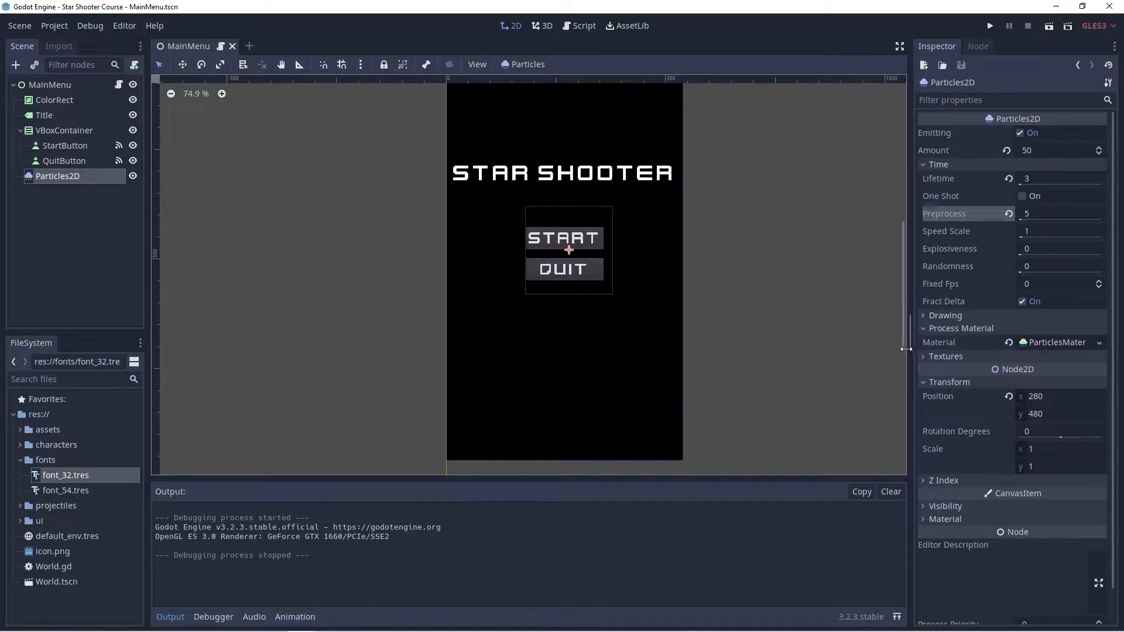
click(1059, 342)
scroll(1048, 441, down, 4)
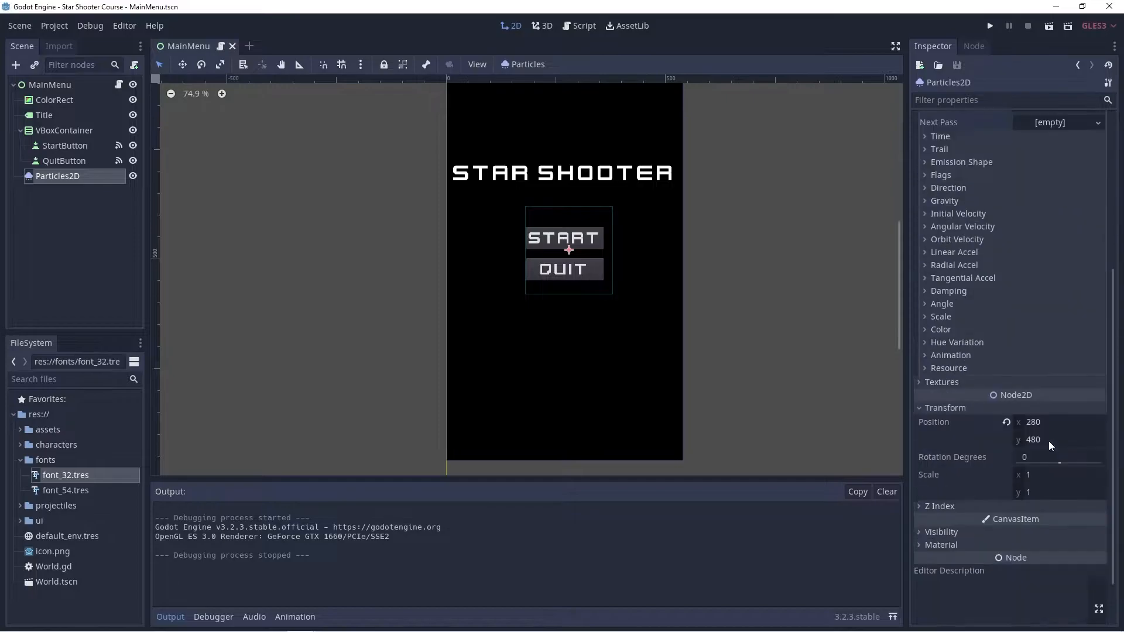
scroll(1045, 441, up, 2)
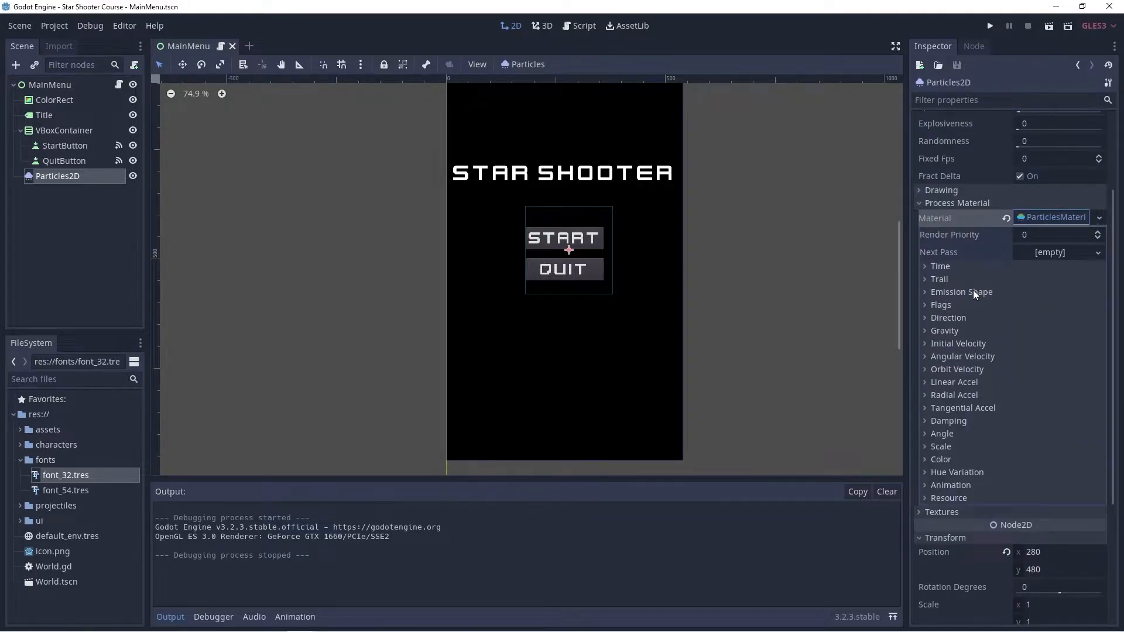
scroll(704, 279, up, 3)
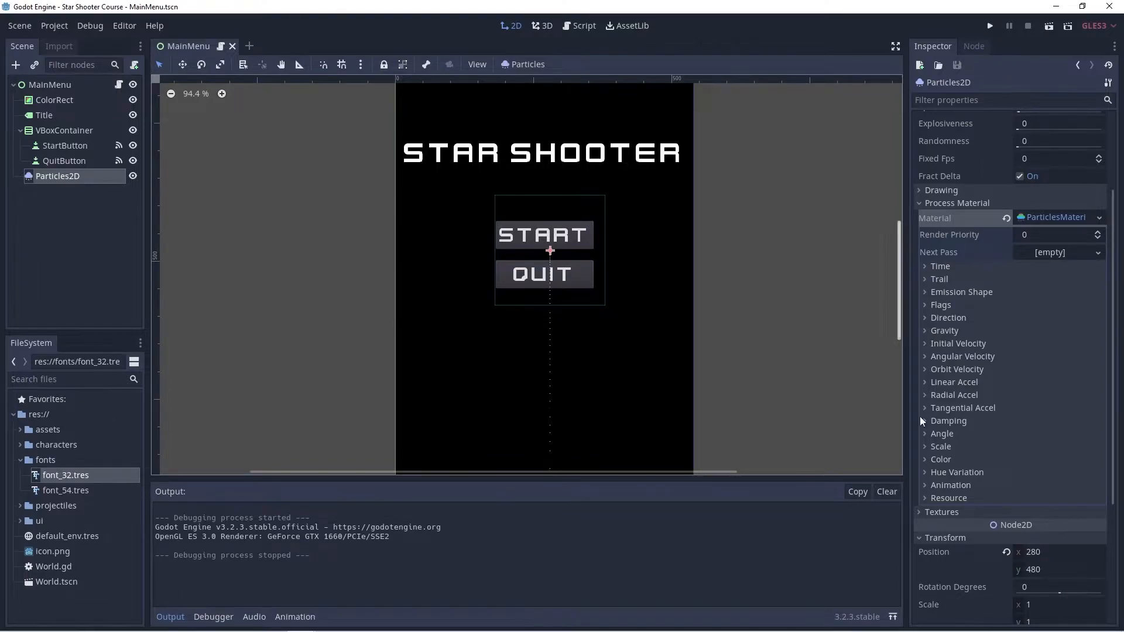
- Set the Scale of the particles material to 3
click(971, 445)
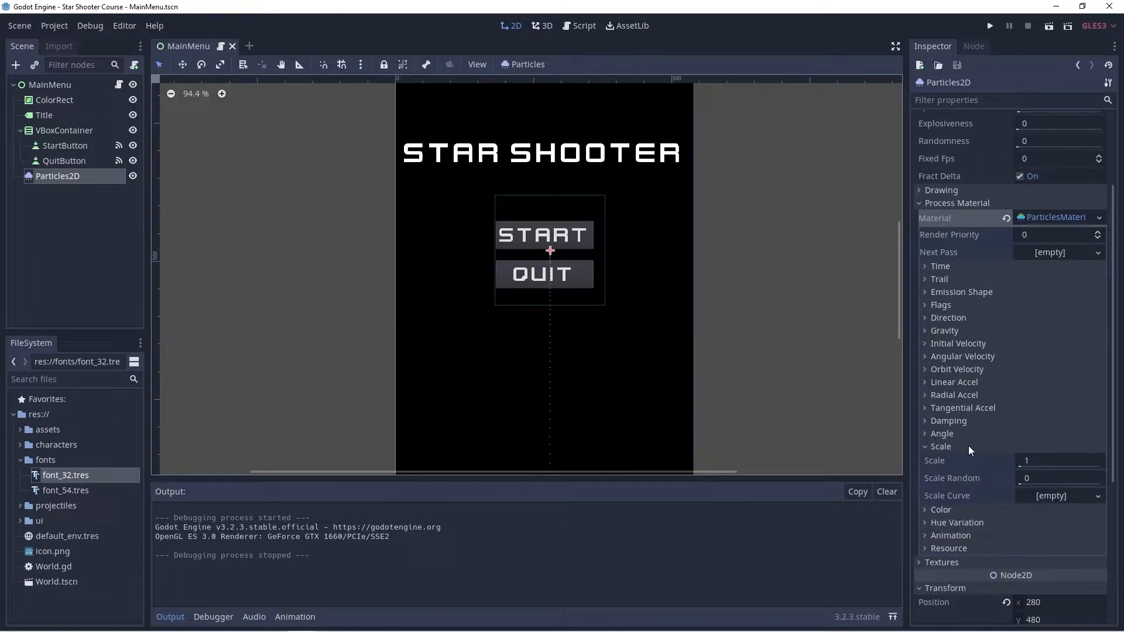
click(1059, 461)
text(3)
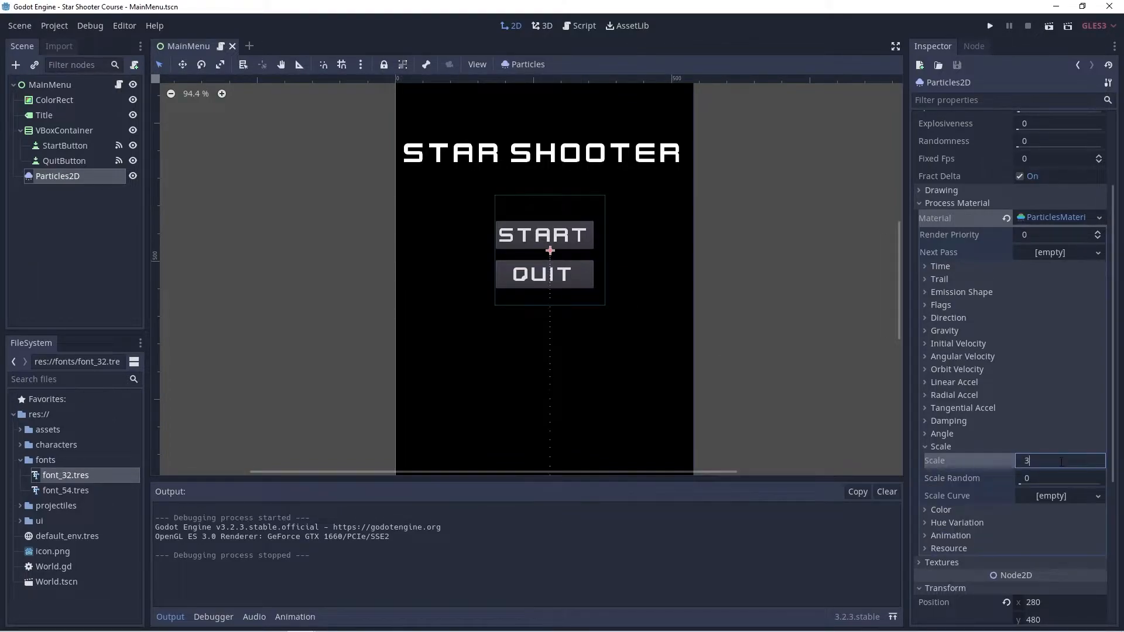
scroll(700, 290, down, 2)
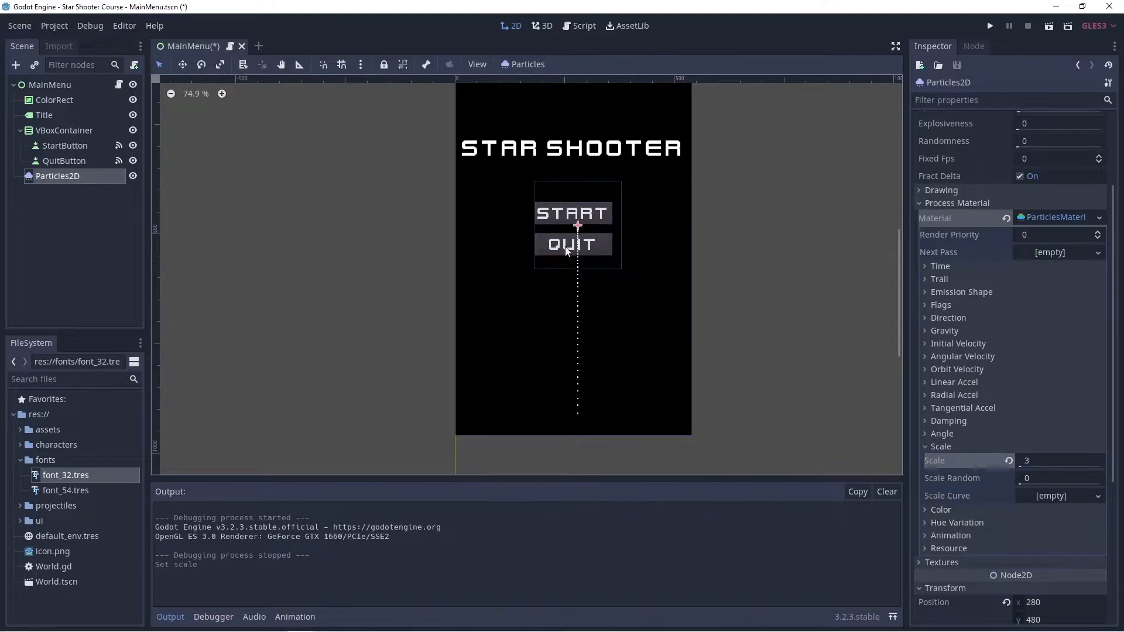
middle_drag(550, 281, 528, 296)
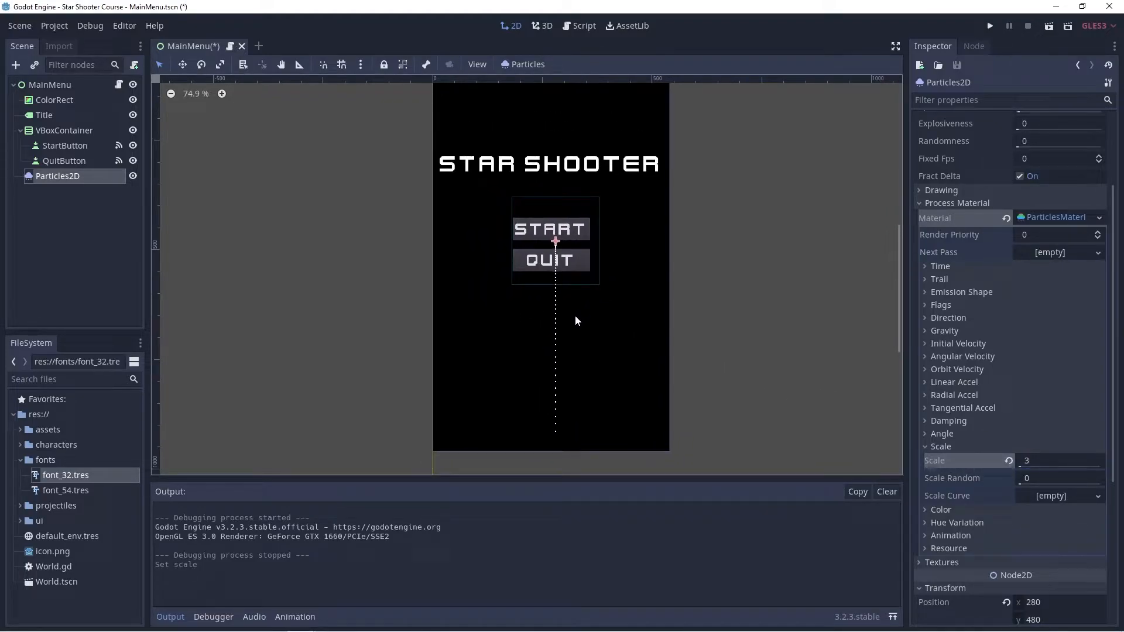
scroll(575, 315, up, 10)
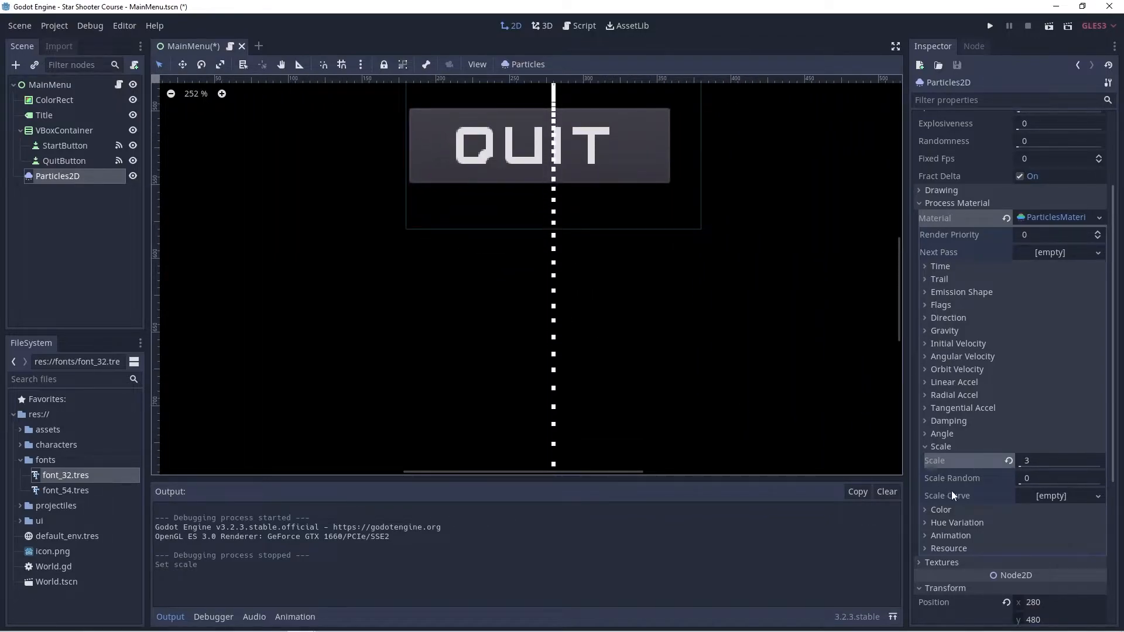
- Set the Scale Random of the particles material to 0.5
click(1048, 479)
text(.5)
key(Return)
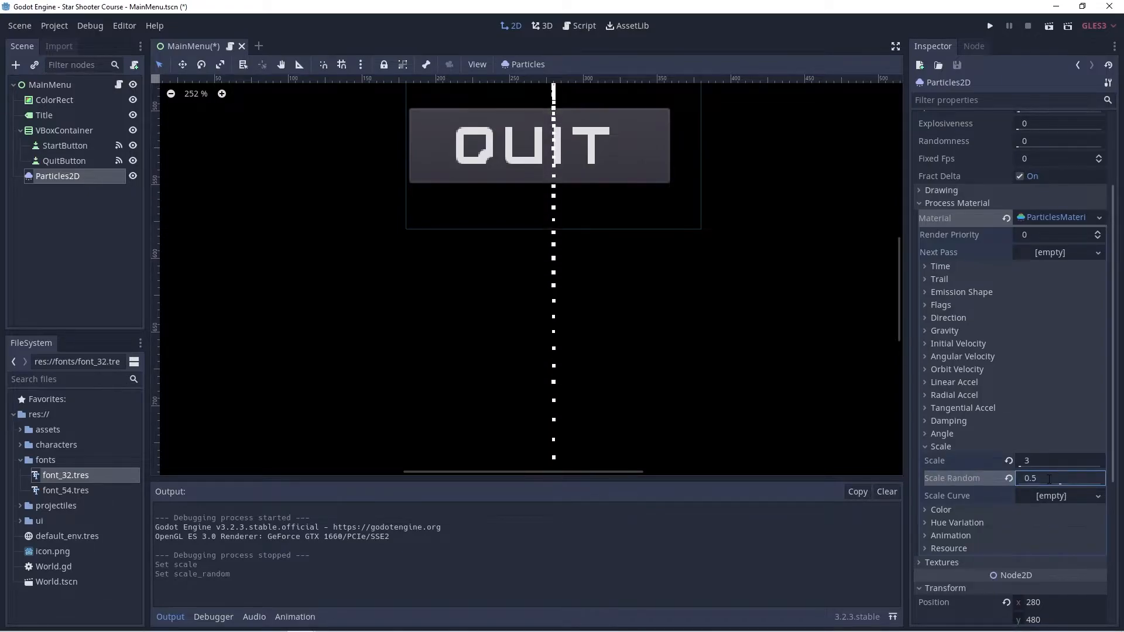
- Examine the size variation along the particle stream over the main menu, and collapse the Scale settings
scroll(679, 417, down, 1)
middle_drag(620, 437, 558, 329)
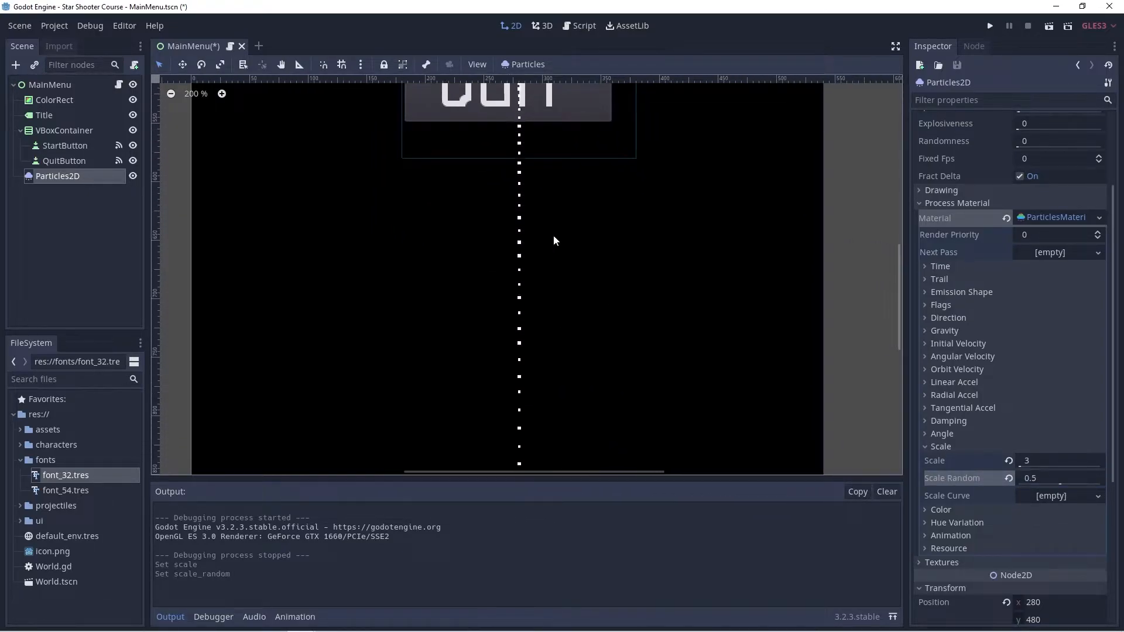
middle_drag(567, 382, 602, 333)
scroll(601, 332, down, 1)
scroll(684, 275, down, 1)
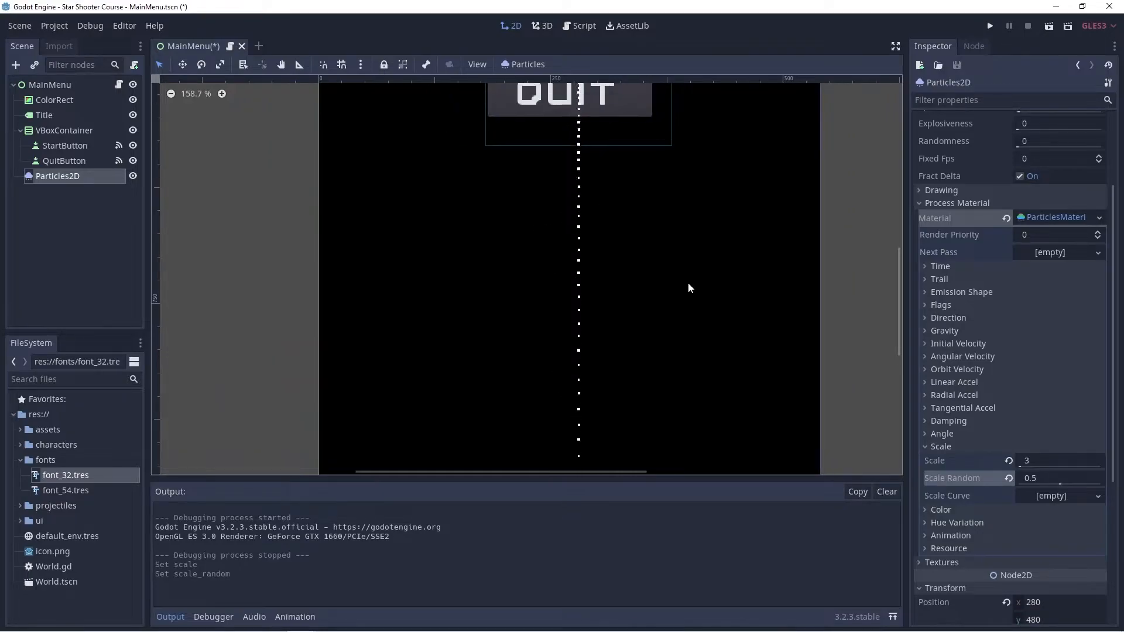
scroll(690, 258, down, 2)
scroll(698, 258, down, 5)
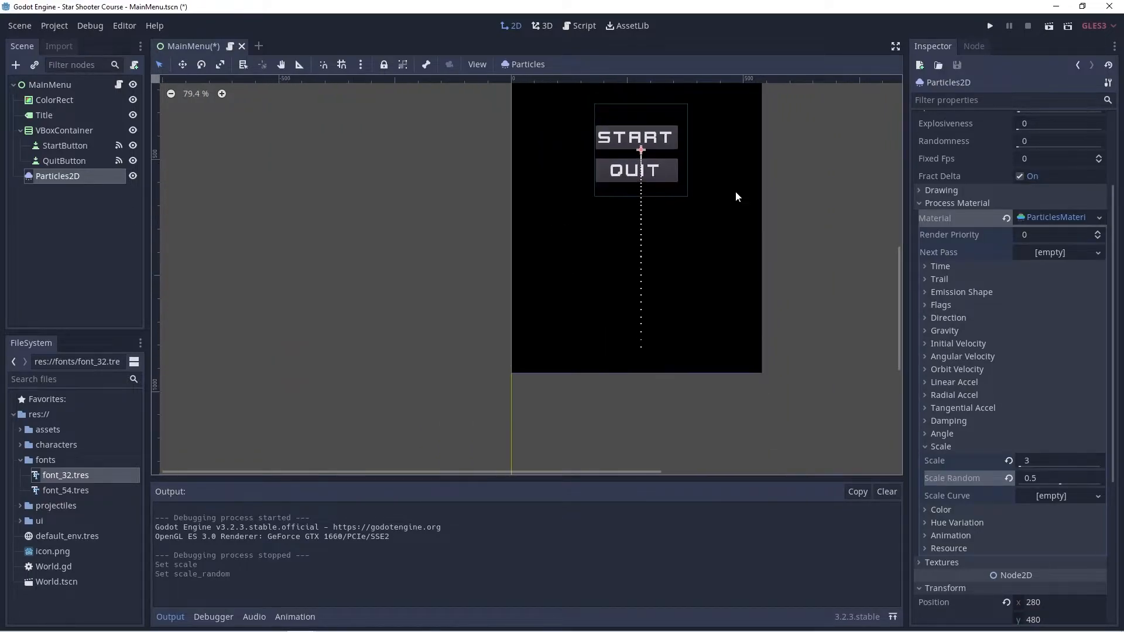
middle_drag(732, 199, 632, 301)
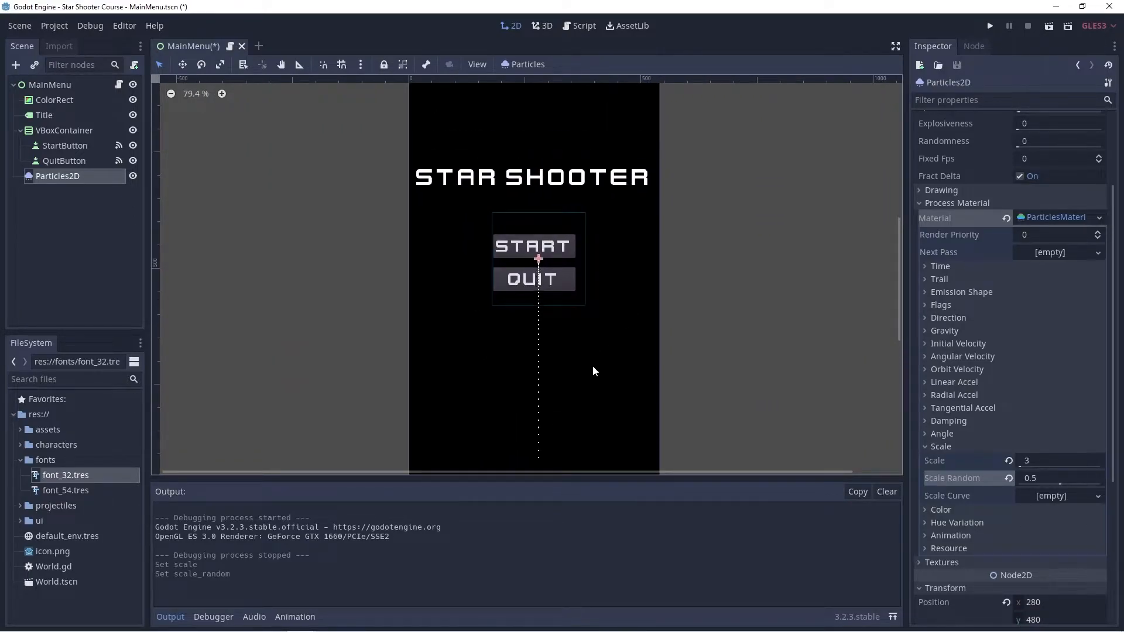
middle_drag(592, 367, 624, 363)
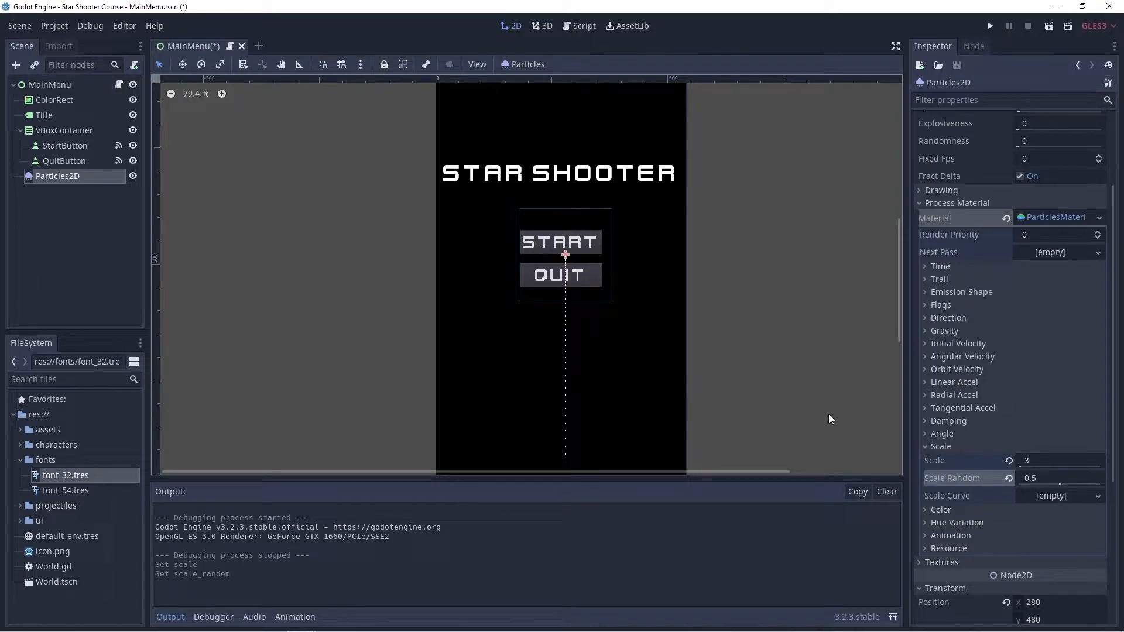
click(941, 447)
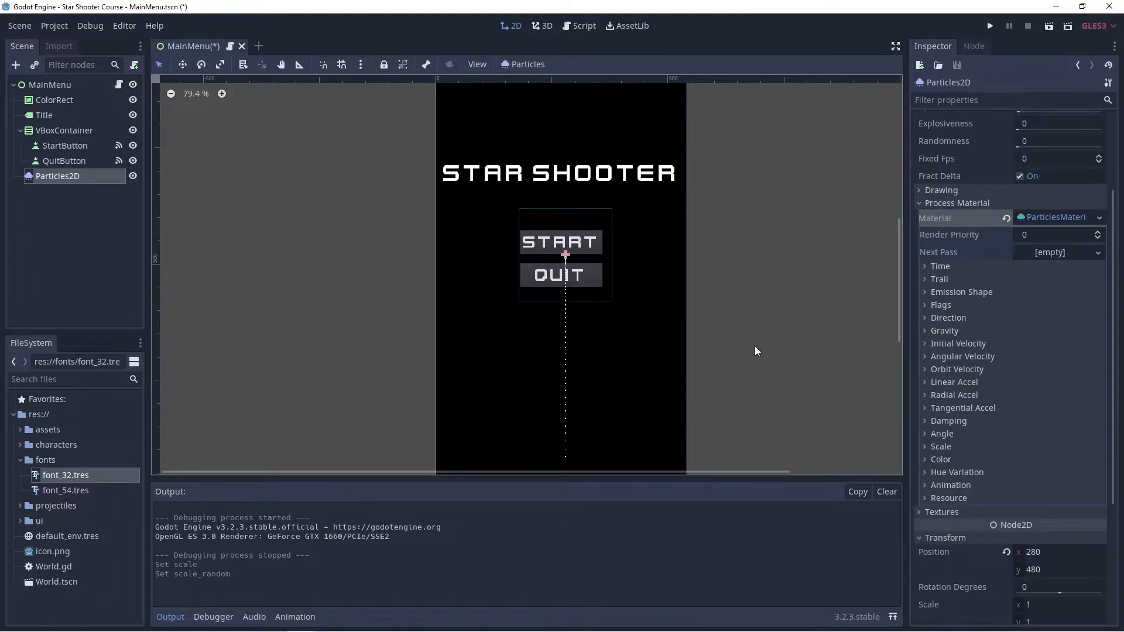
middle_drag(756, 347, 739, 334)
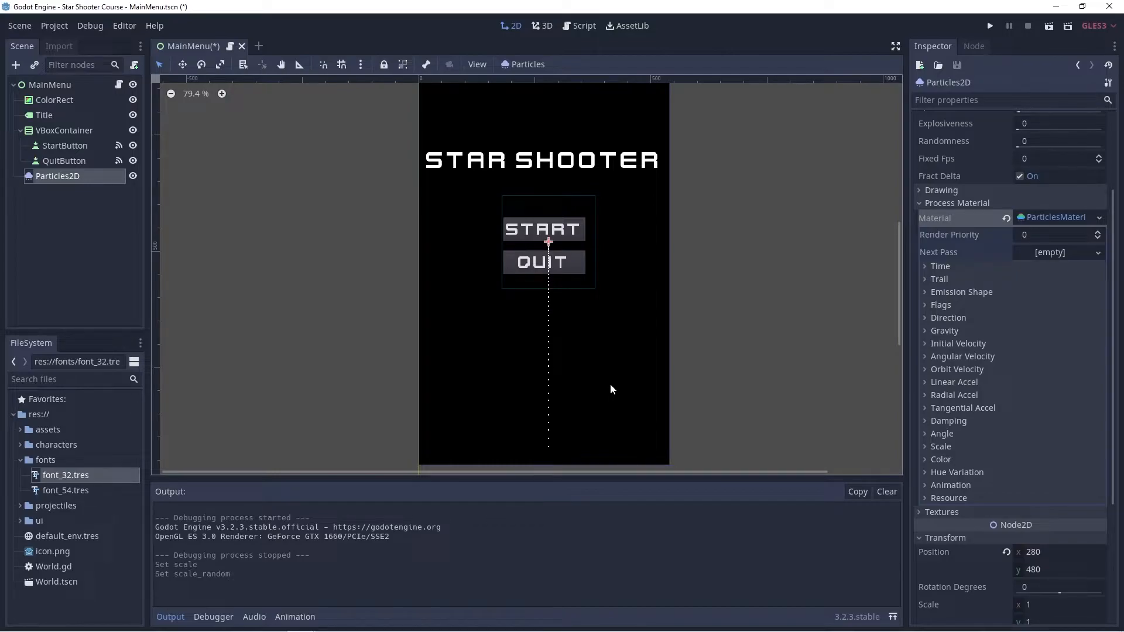
- Set the Y gravity of the particles material to 0 and inspect the particles at the emitter's origin
click(939, 330)
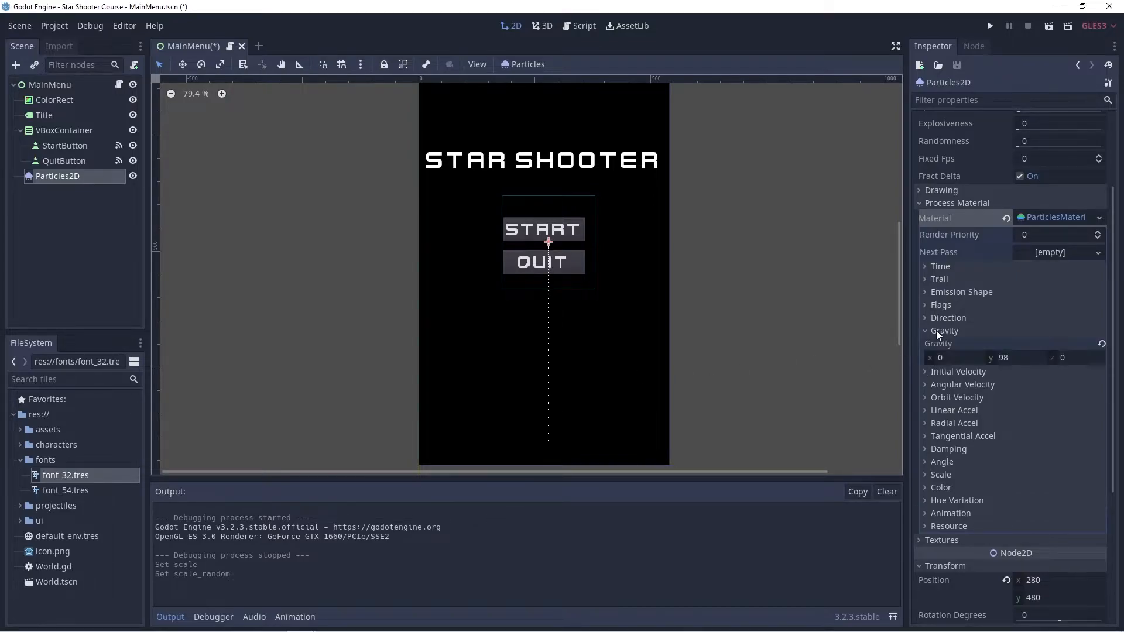
click(1020, 356)
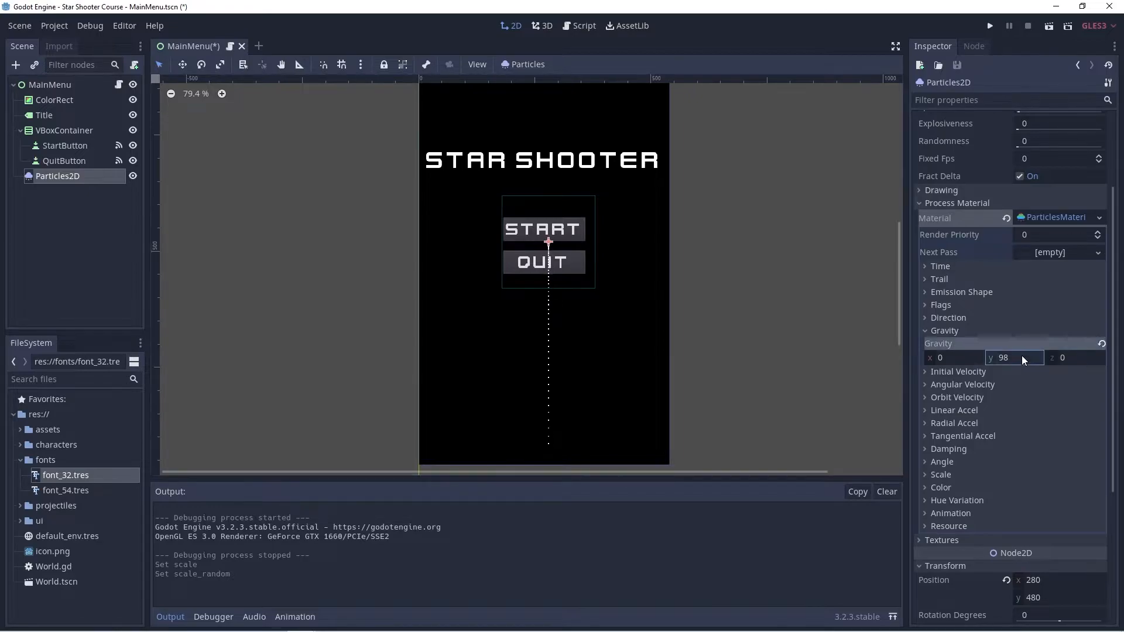
text(0)
key(Return)
scroll(597, 240, up, 3)
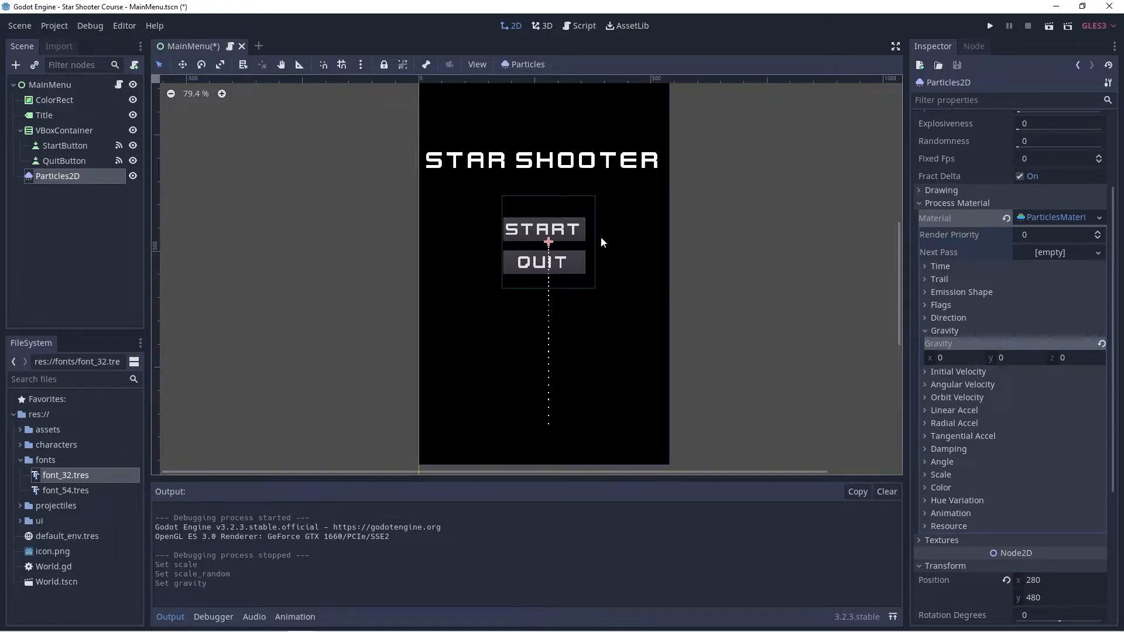
scroll(575, 244, up, 10)
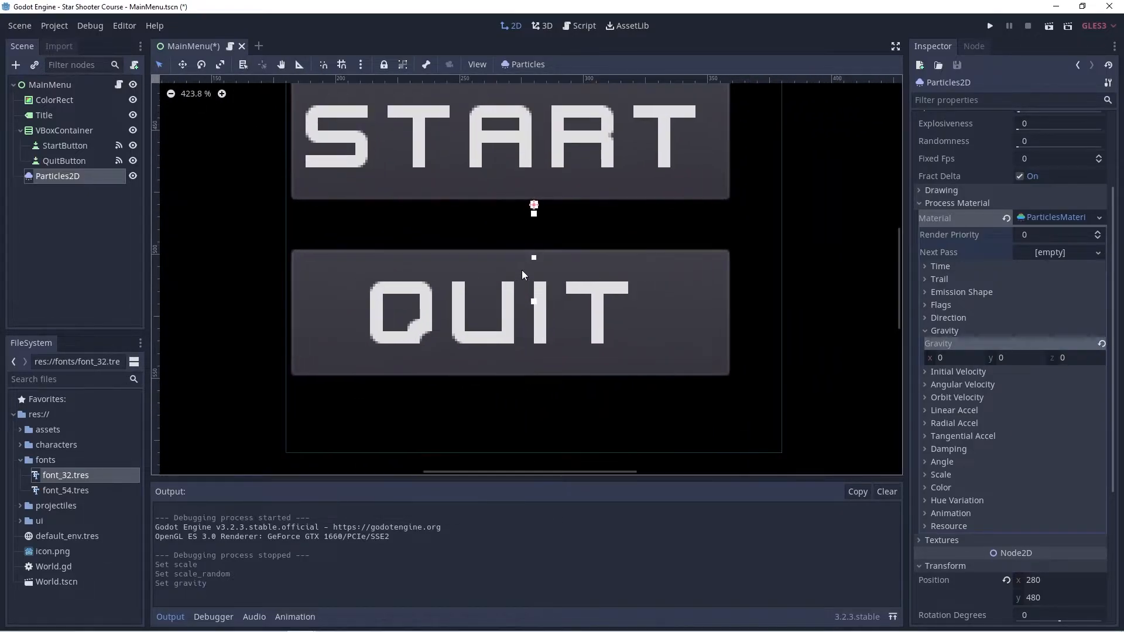
scroll(549, 215, up, 4)
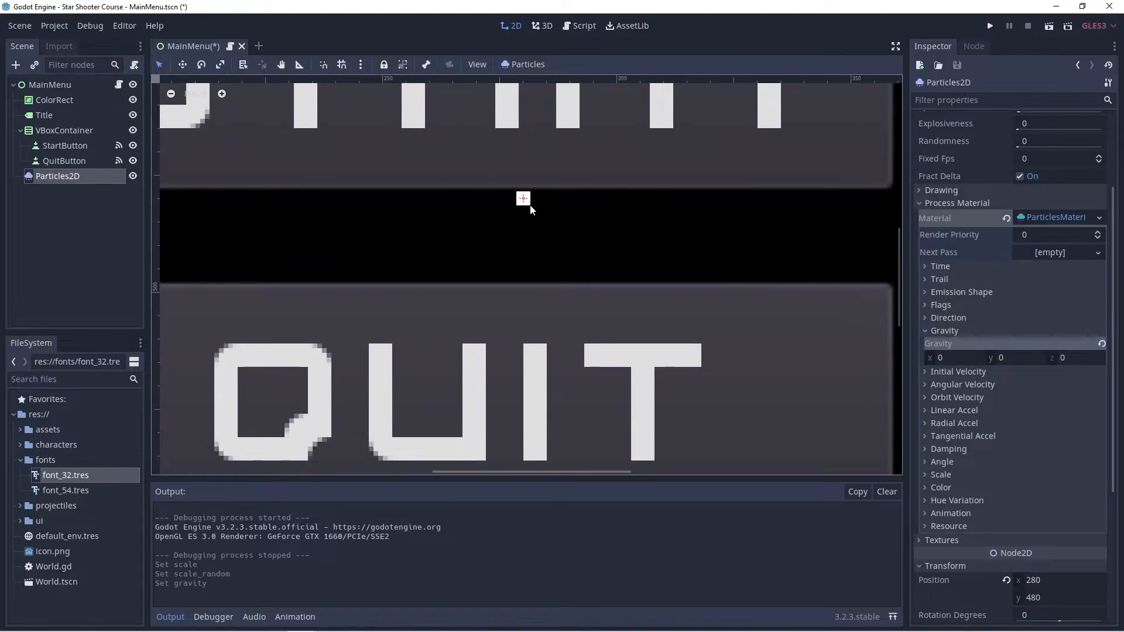
scroll(530, 215, down, 6)
scroll(529, 211, down, 8)
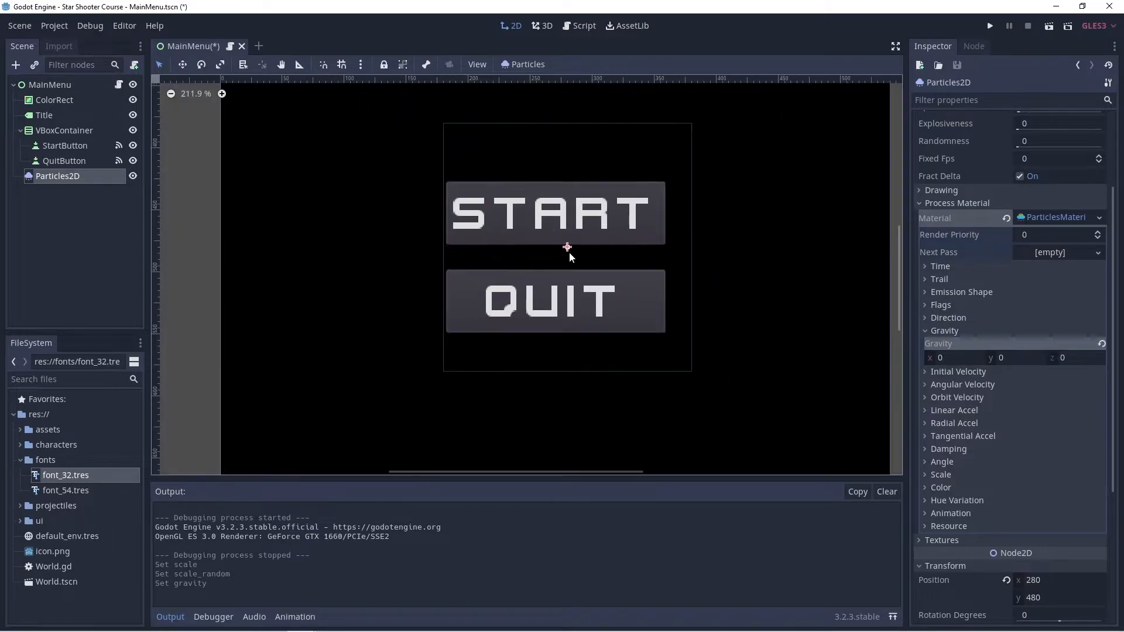
scroll(637, 281, down, 3)
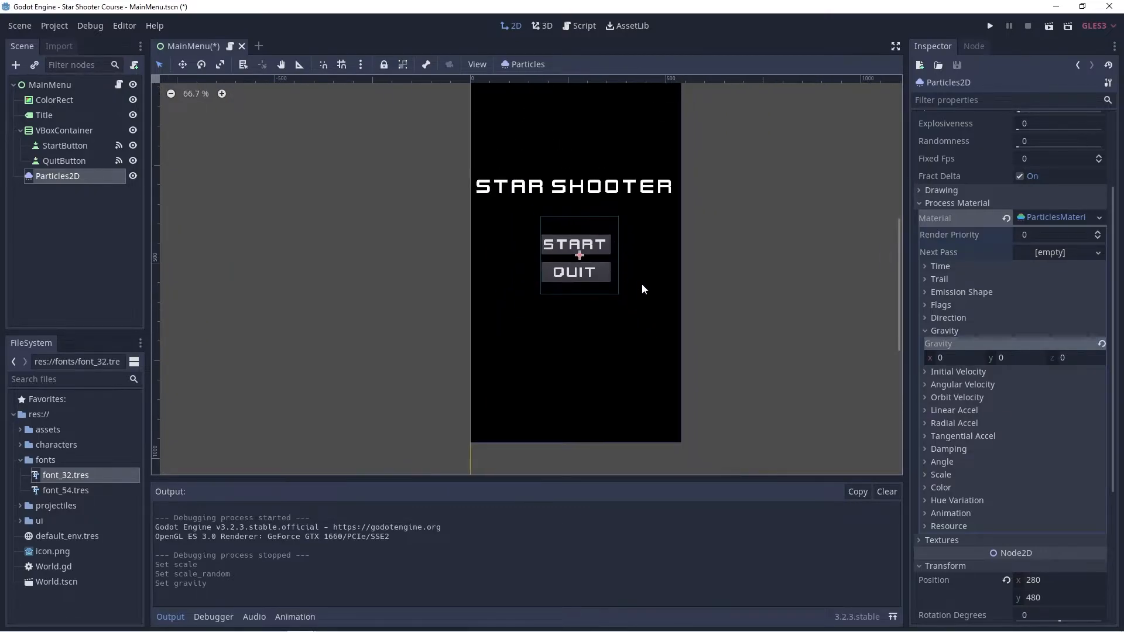
scroll(659, 266, up, 2)
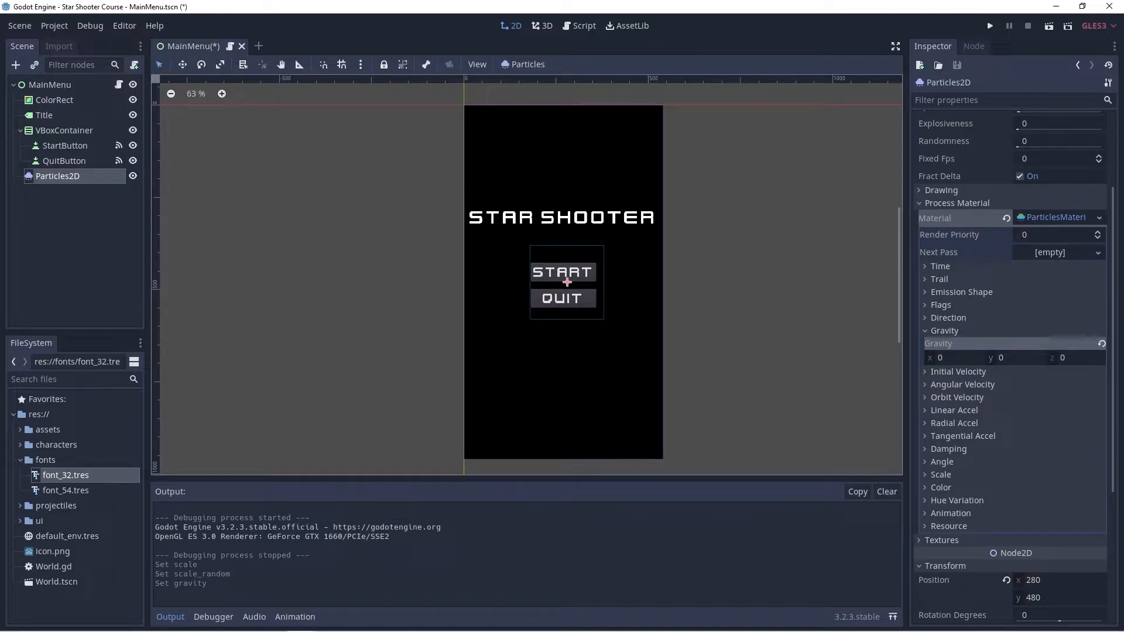
- Set the Initial Velocity of the particles material to -200
click(958, 372)
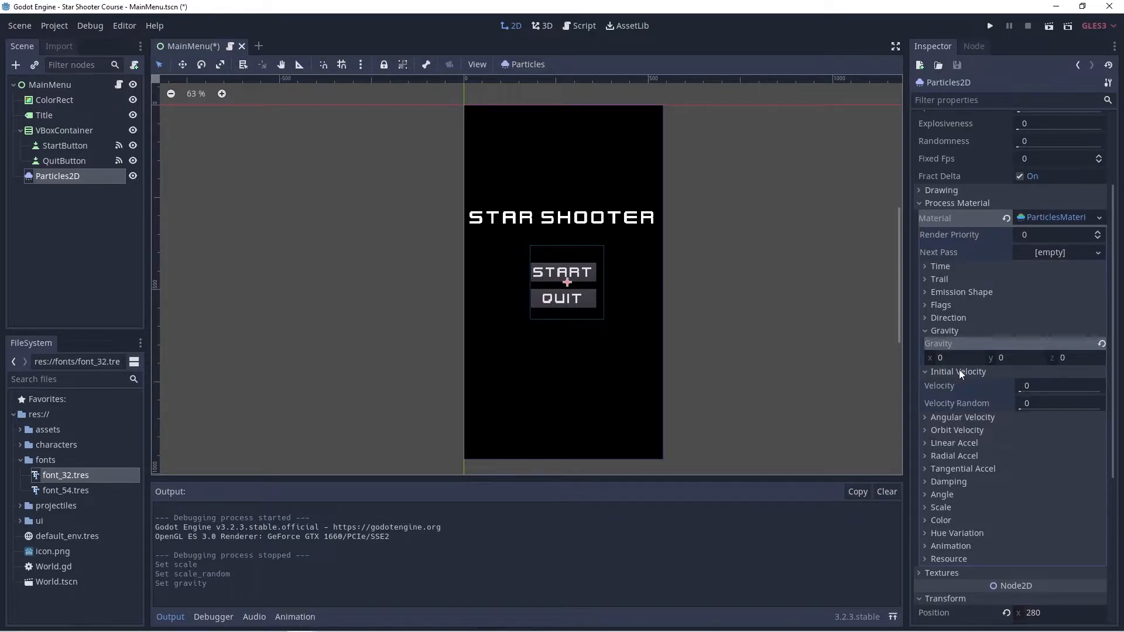
click(1070, 385)
text(-200)
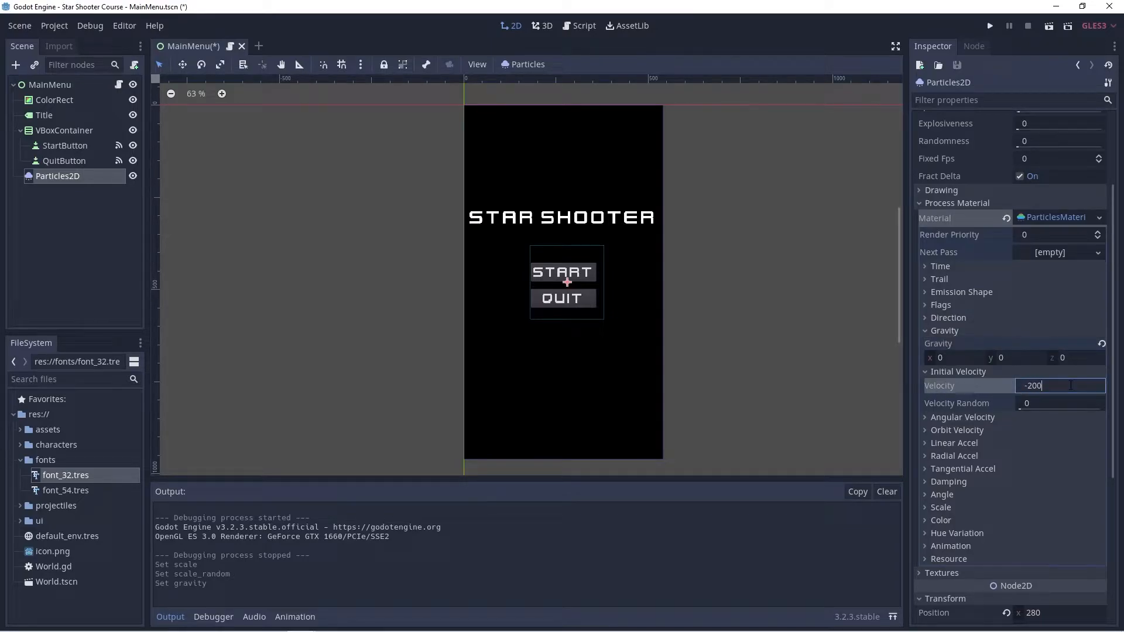
key(Return)
scroll(584, 381, up, 1)
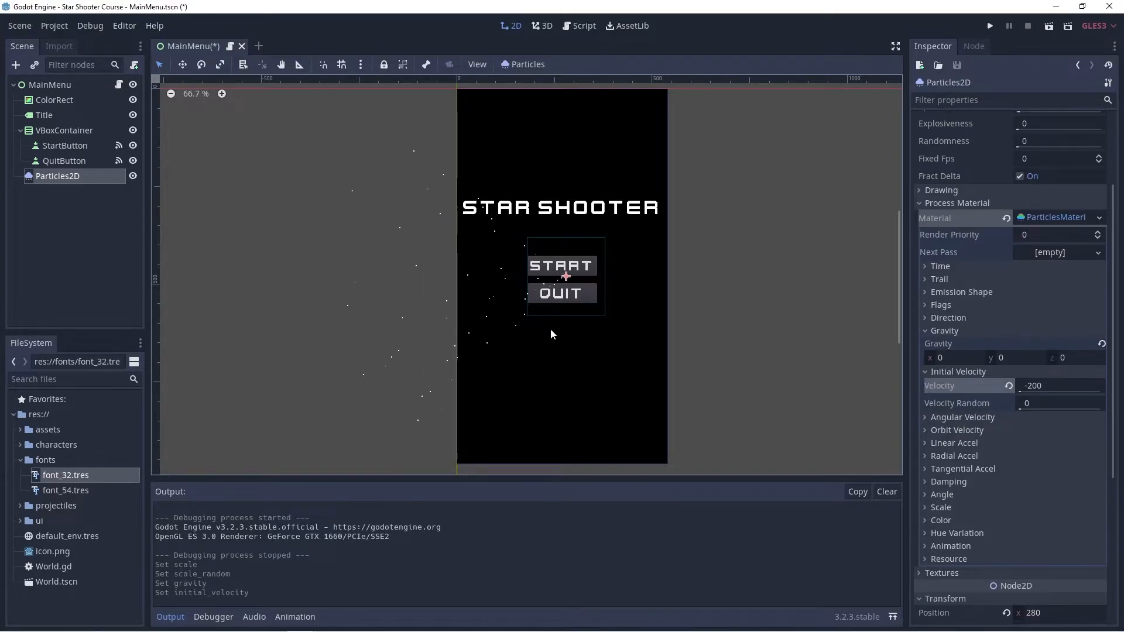
- Expand the Direction settings of the particles material and set the Spread to 0
click(948, 317)
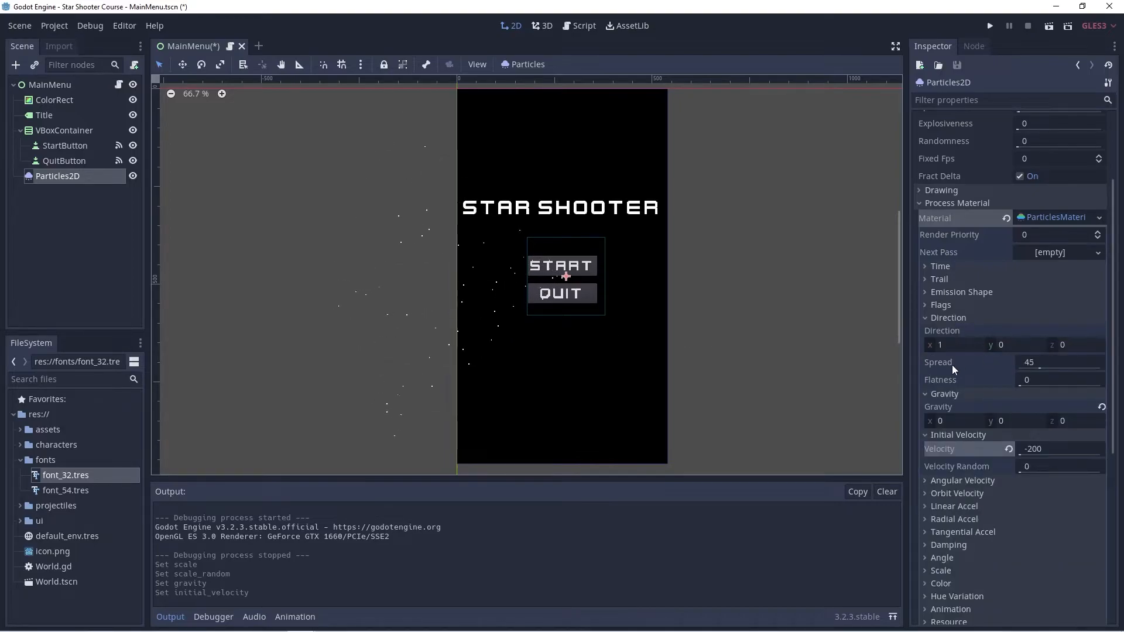
click(1032, 364)
key(BackSpace)
key(BackSpace)
text(0)
key(Return)
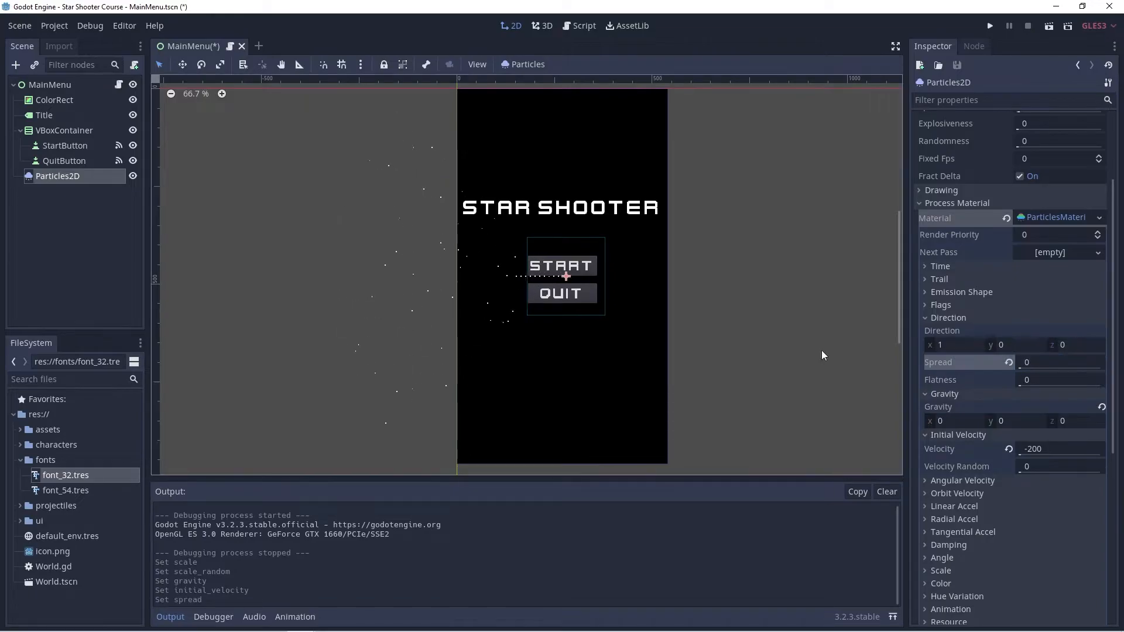
scroll(571, 346, up, 2)
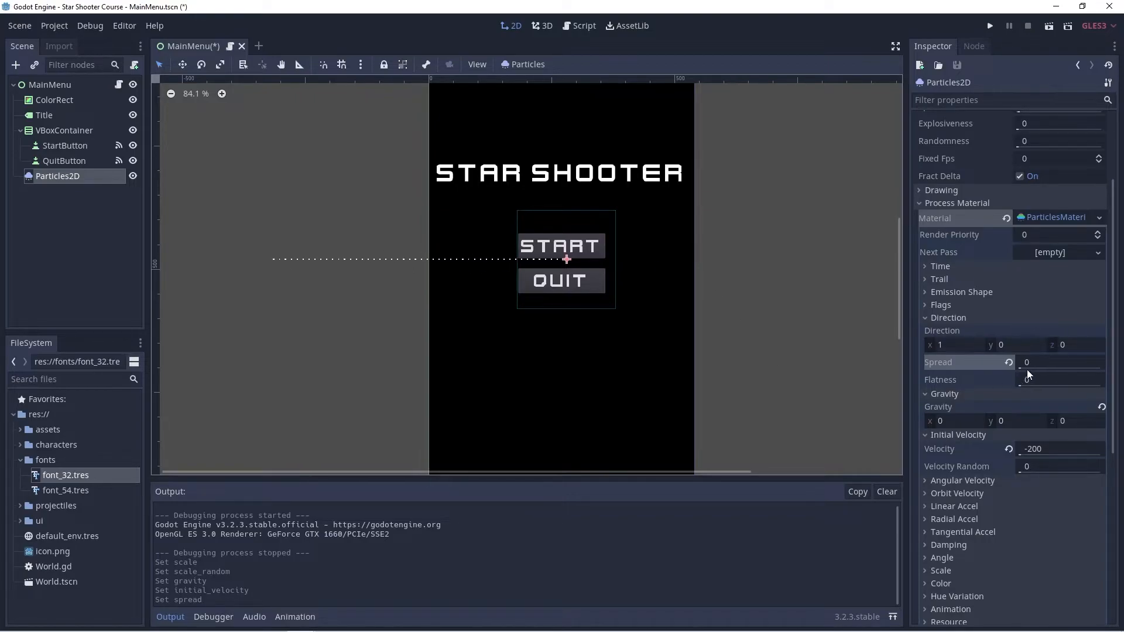
- Increase the Spread of the particle direction to 64.75 and view the emission across the whole menu
drag(1021, 368, 1051, 371)
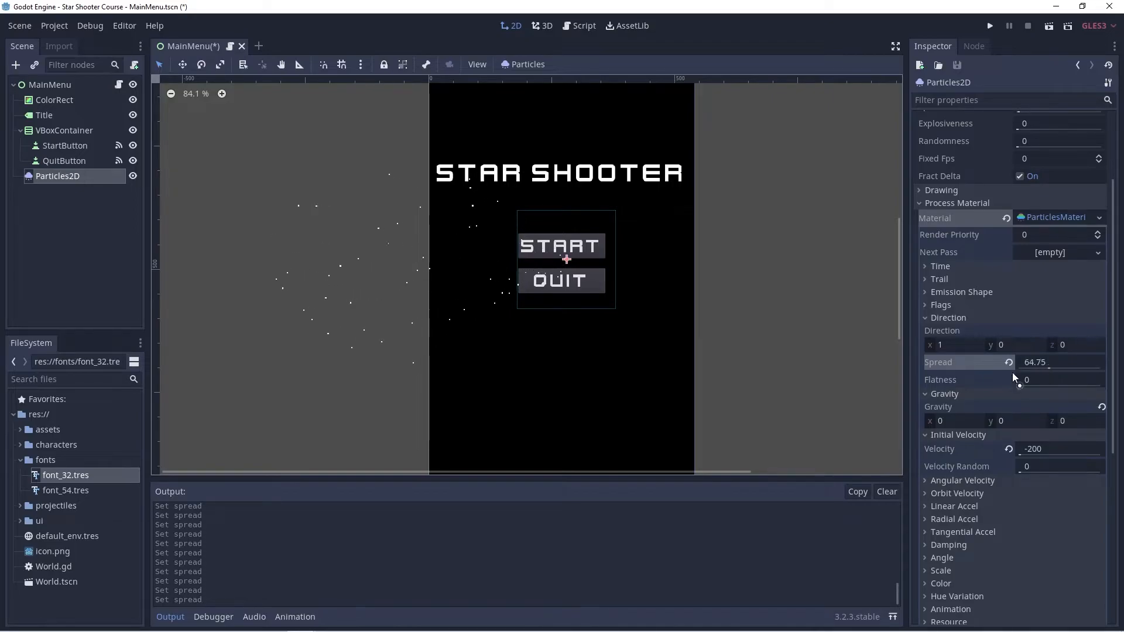
scroll(708, 263, down, 7)
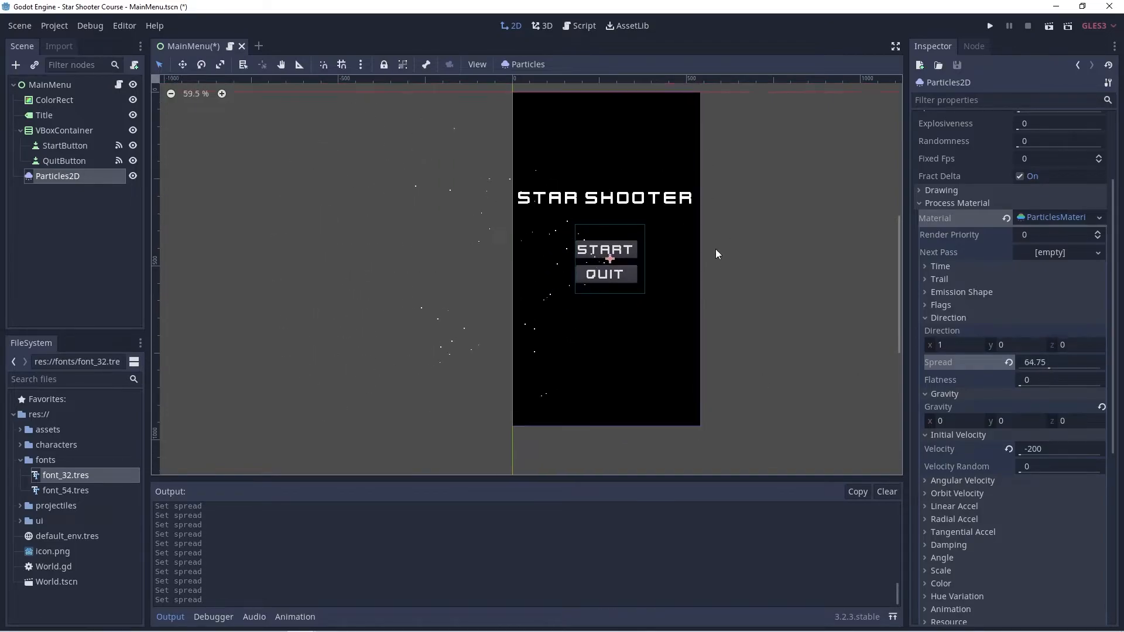
- Set the Spread of the particle direction to 180 and inspect the emission around the main menu
click(1047, 363)
text(180)
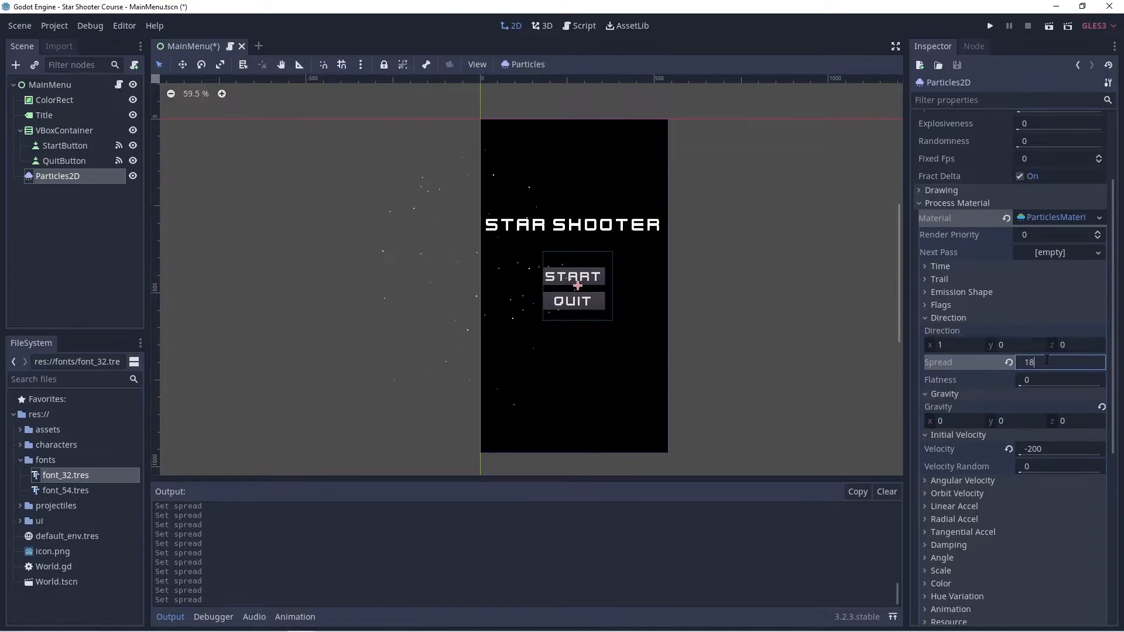
scroll(639, 299, up, 5)
scroll(665, 205, down, 5)
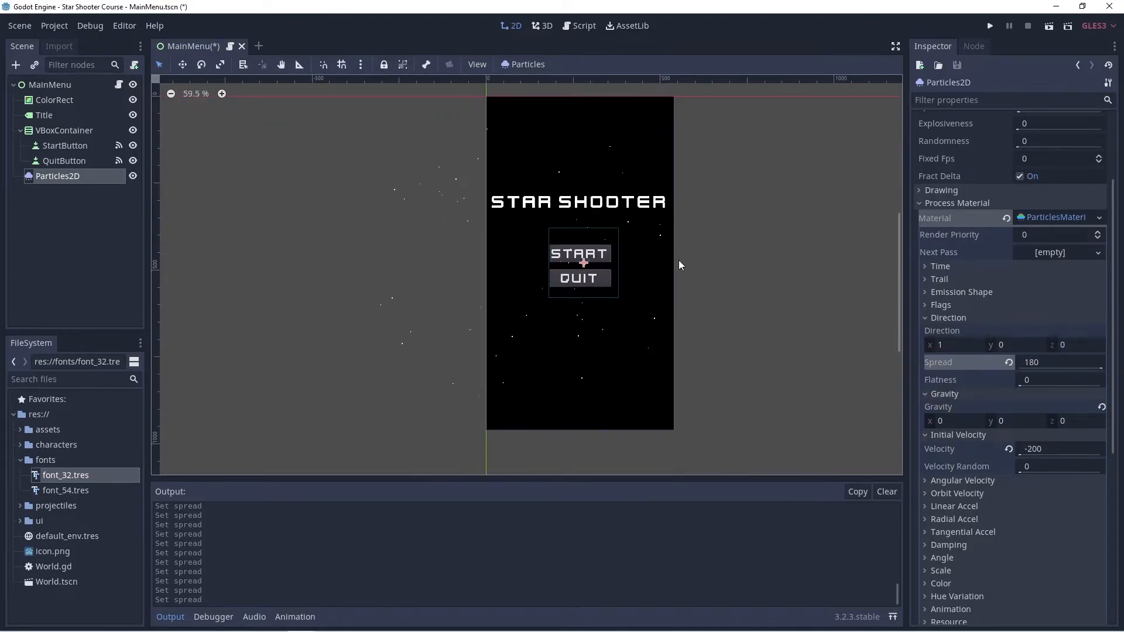
middle_drag(676, 274, 629, 298)
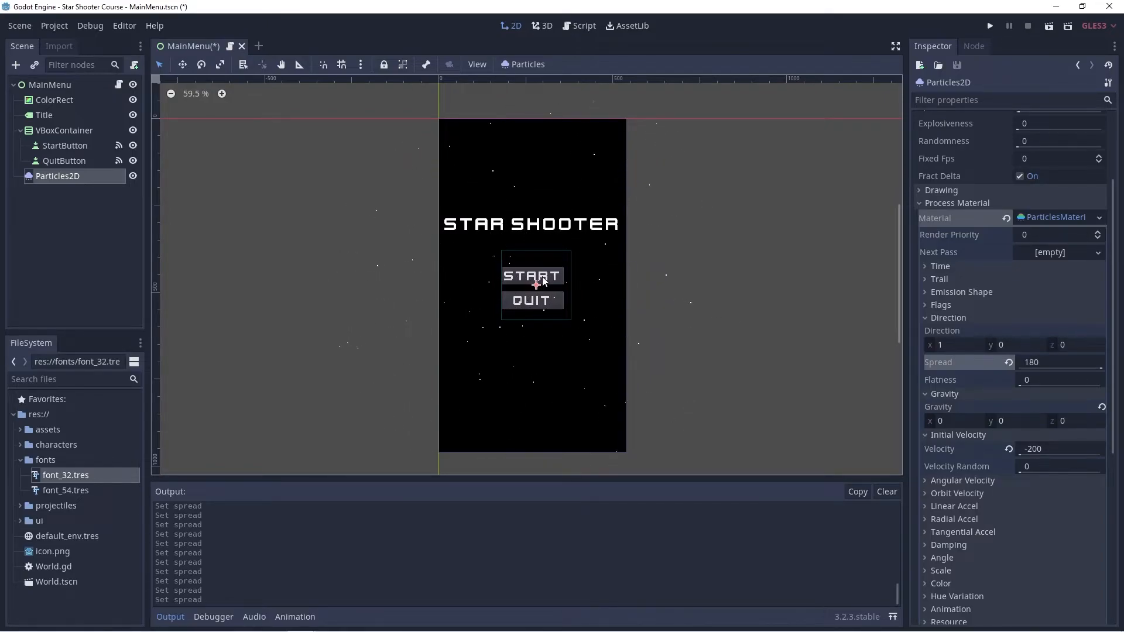
scroll(559, 318, up, 5)
scroll(567, 307, down, 5)
scroll(522, 288, up, 11)
scroll(498, 310, down, 11)
scroll(580, 357, up, 3)
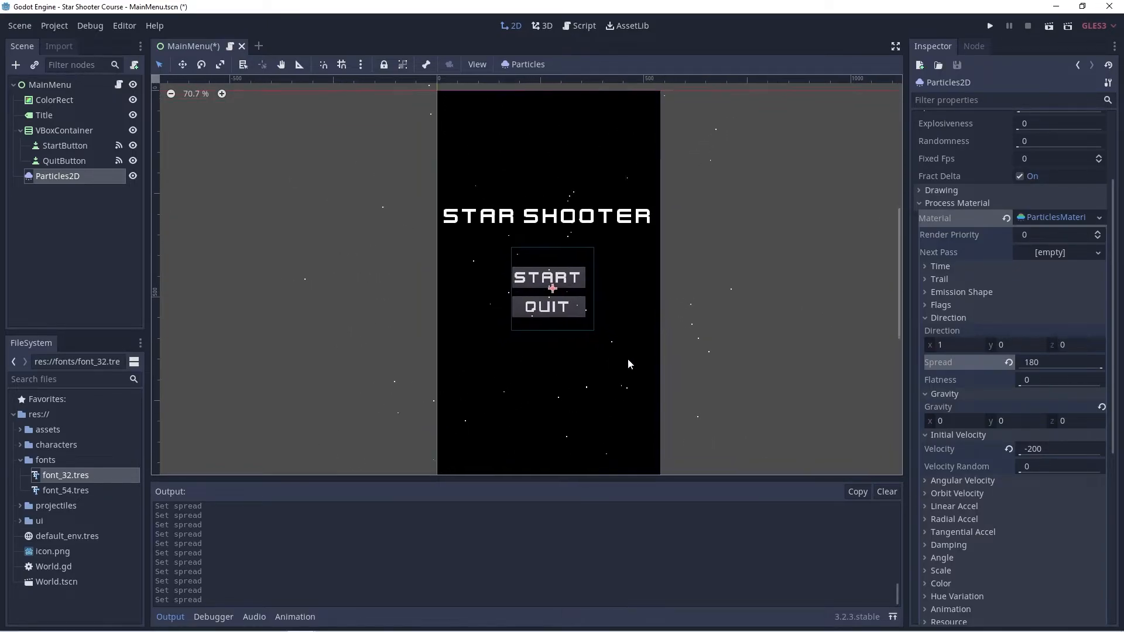
scroll(632, 340, down, 3)
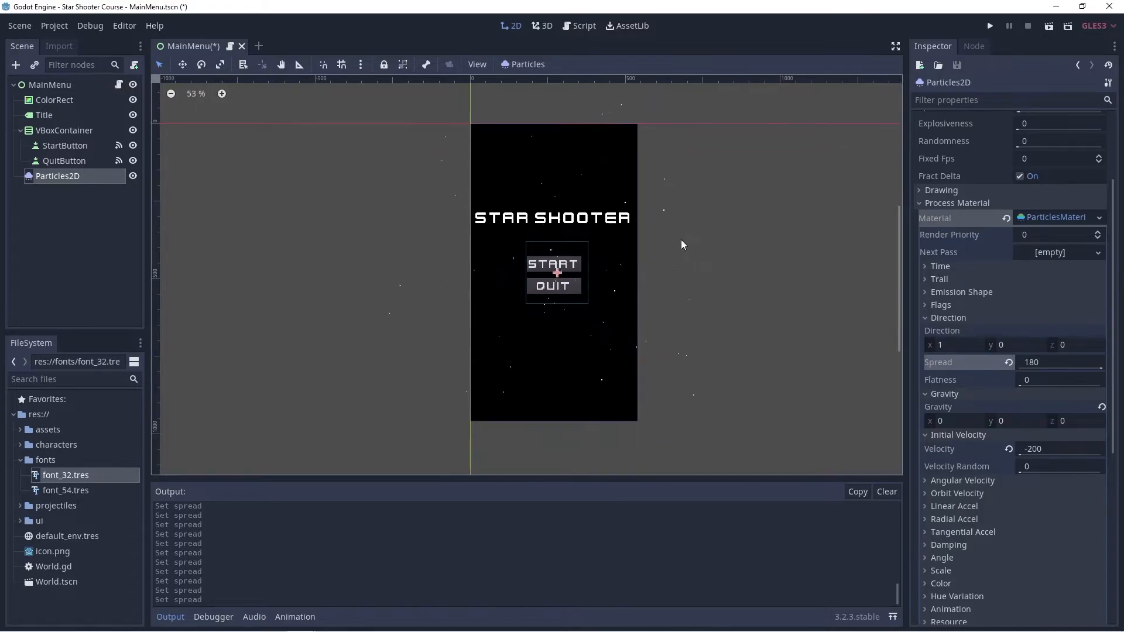
- Save the MainMenu scene and run the game in a maximized window to check the starfield
key(ctrl+s)
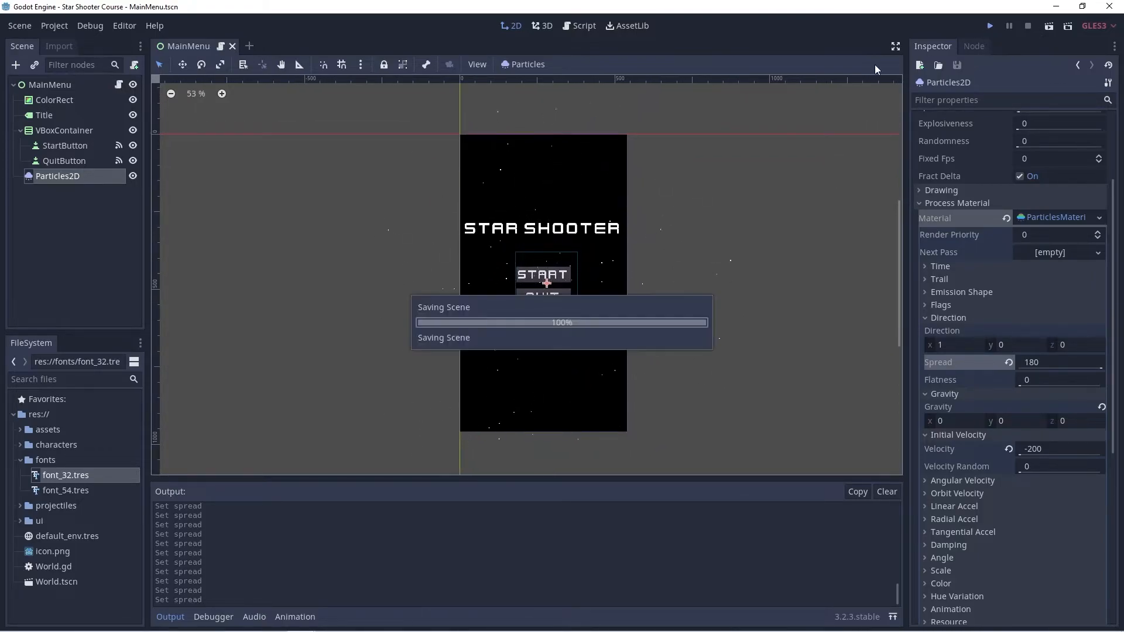
double_click(577, 47)
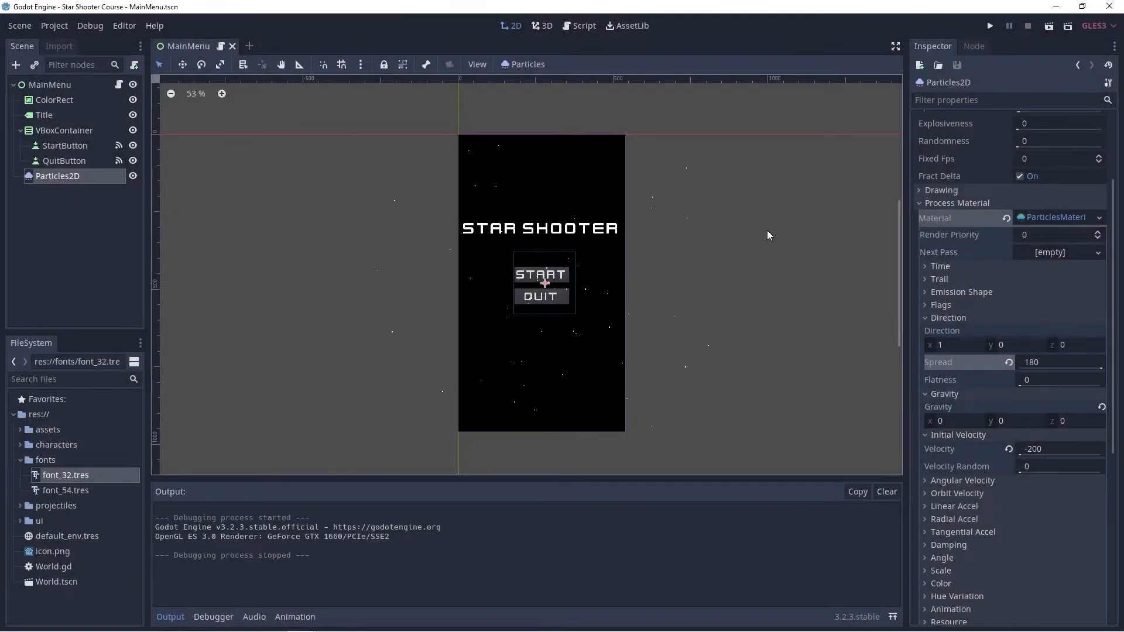
middle_drag(766, 230, 749, 233)
- Assign a new GradientTexture as the particle material's Color Ramp and give it a new Gradient
scroll(1006, 537, down, 2)
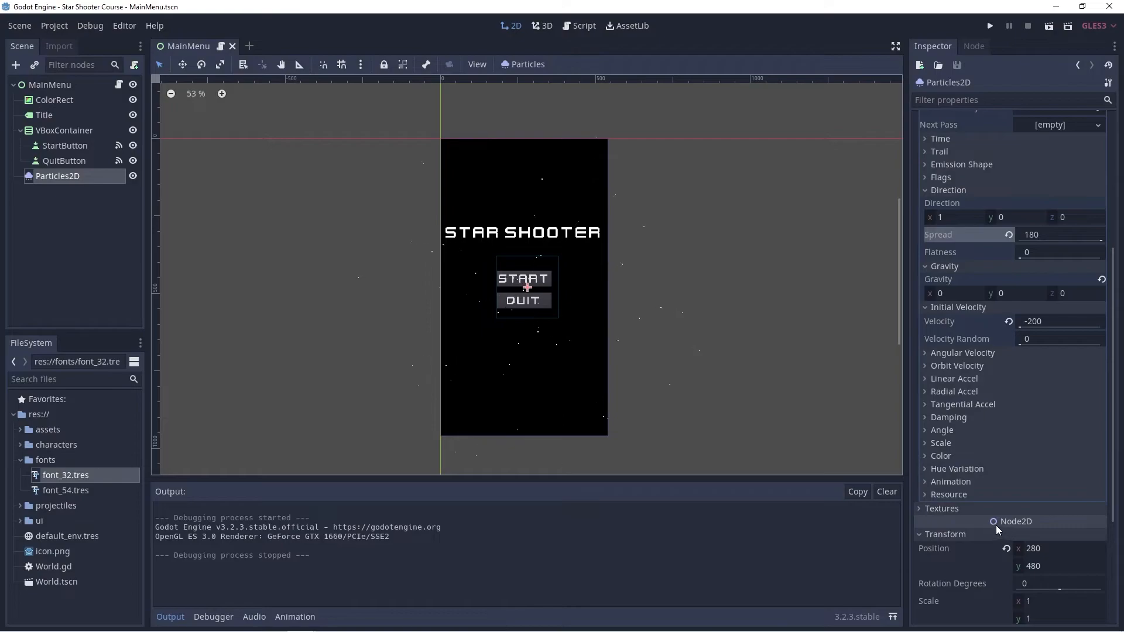
click(943, 456)
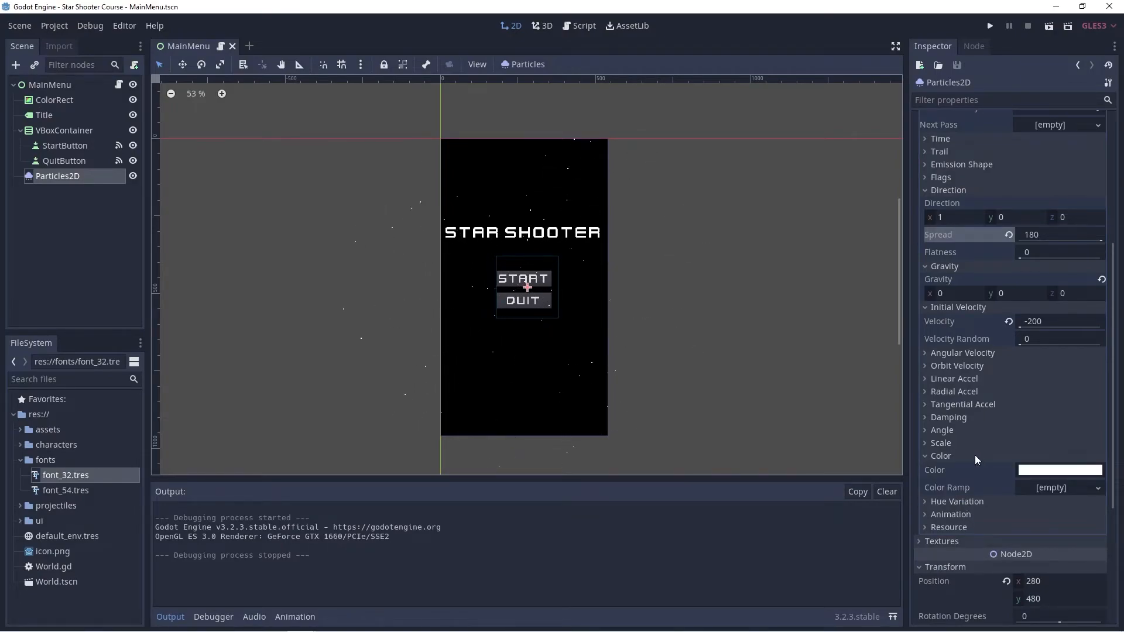
click(1047, 488)
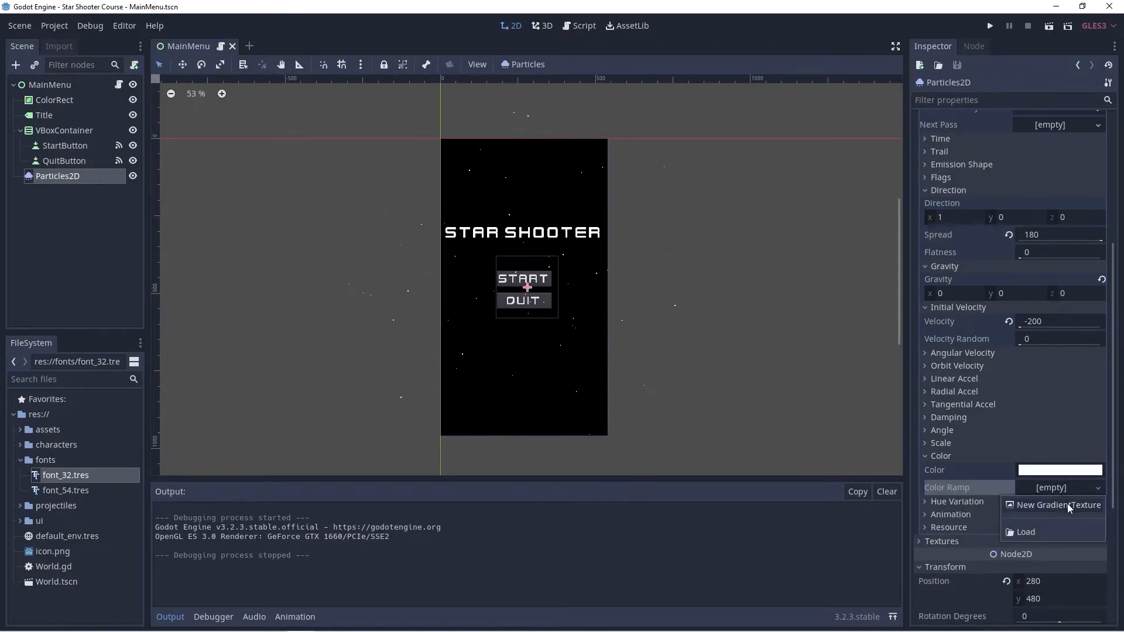
click(1066, 504)
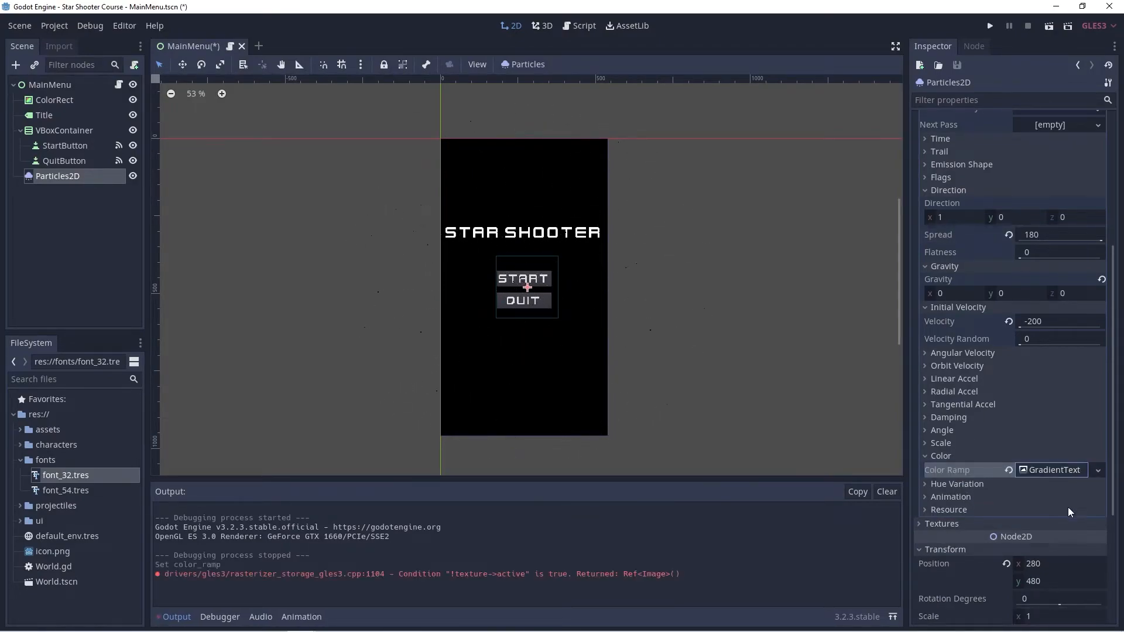
click(1054, 468)
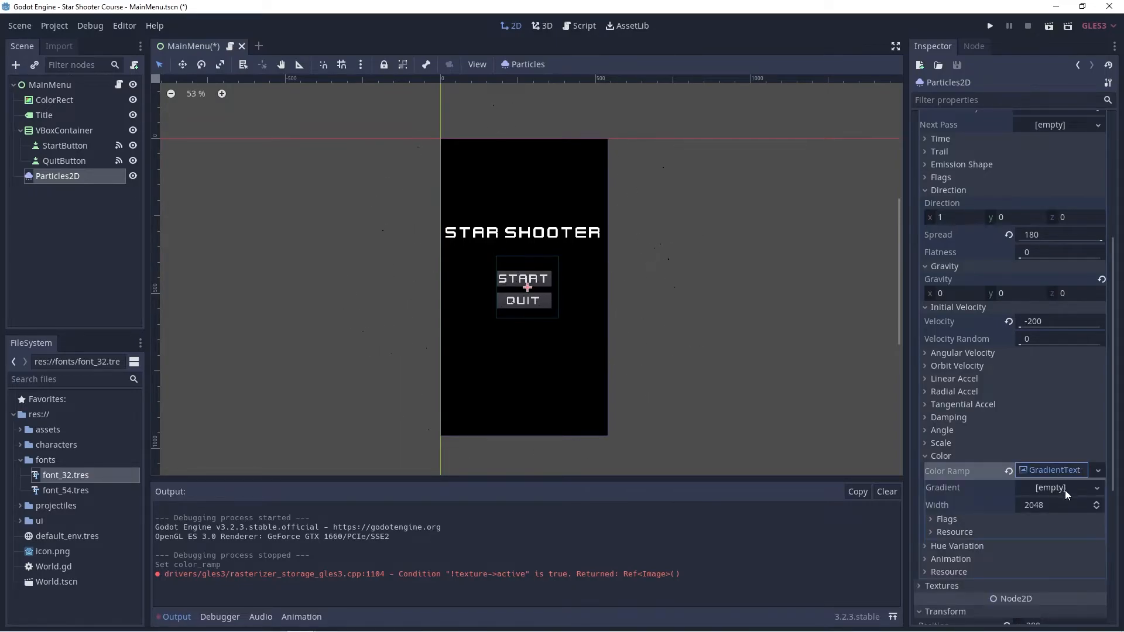
click(1063, 489)
click(1066, 504)
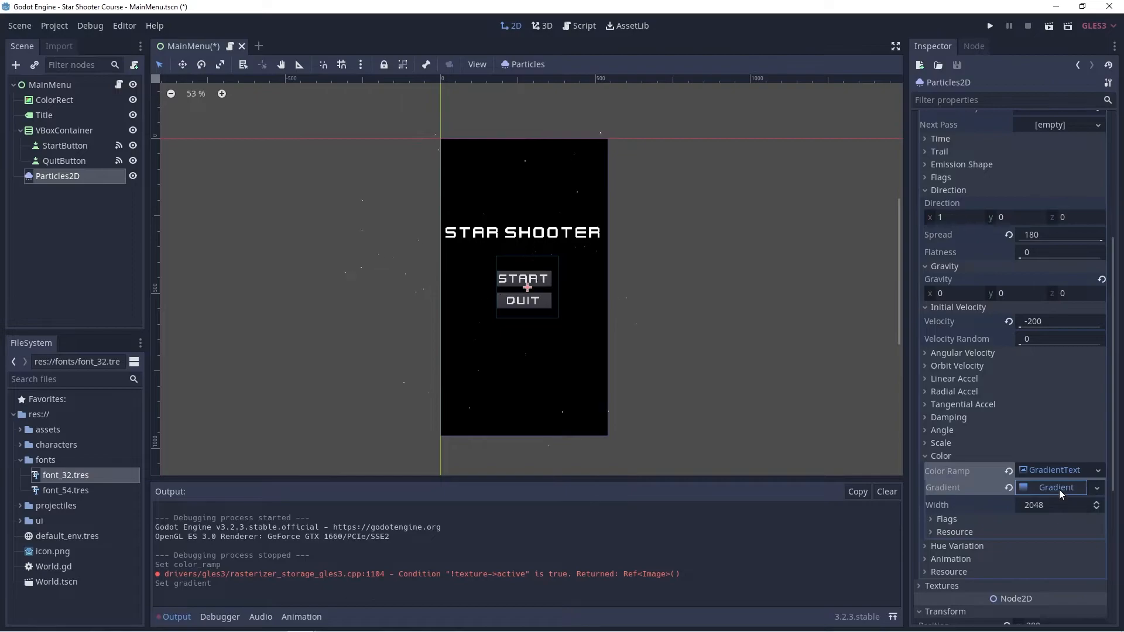
- Set the first colour stop of the Color Ramp gradient to white (255, 255, 255) with an alpha of 59
click(1058, 490)
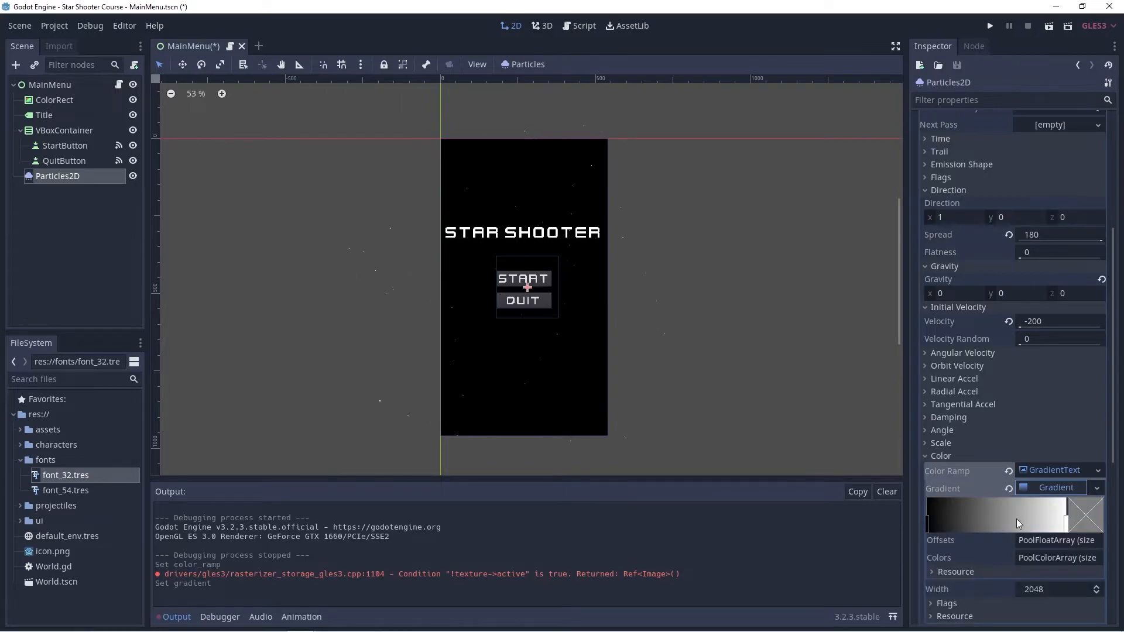
click(928, 530)
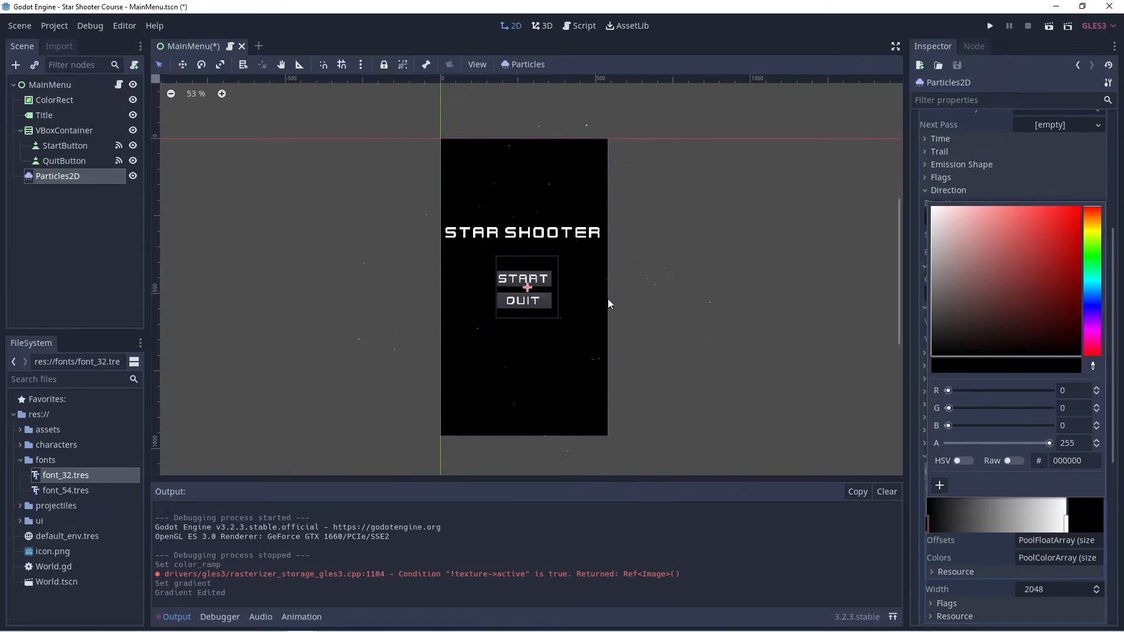
drag(947, 339, 891, 181)
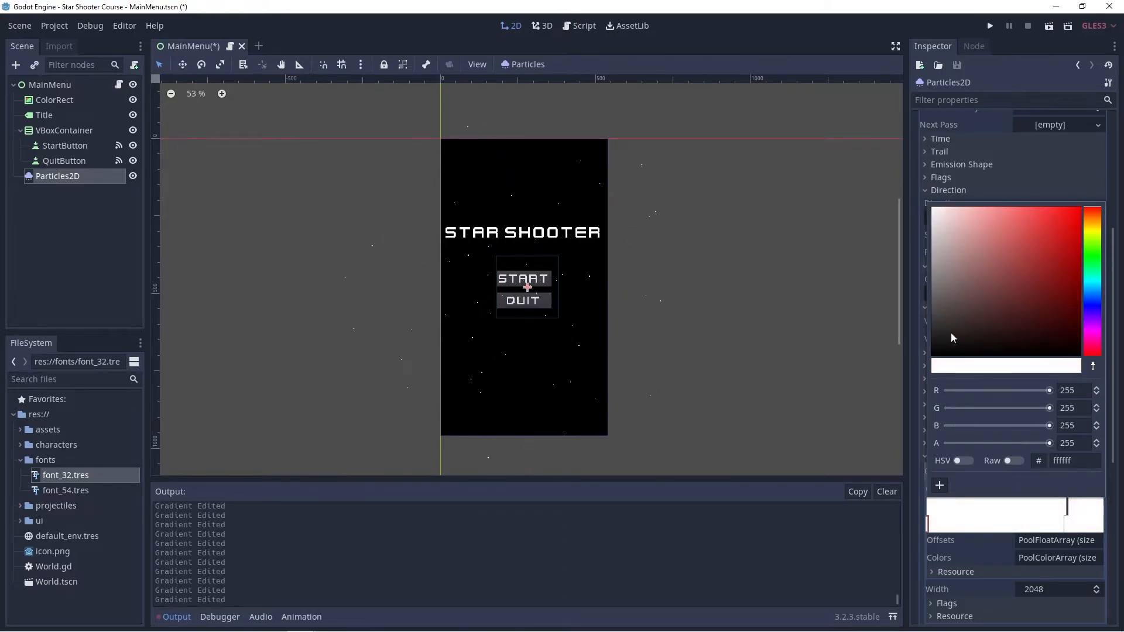
drag(954, 444, 947, 445)
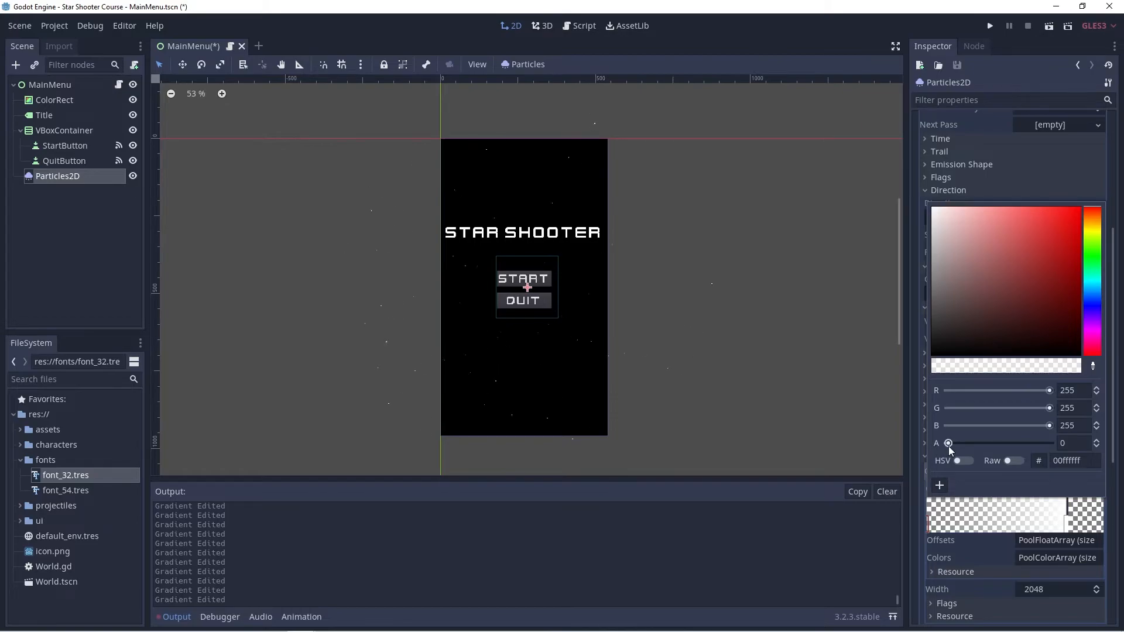
drag(949, 448, 972, 448)
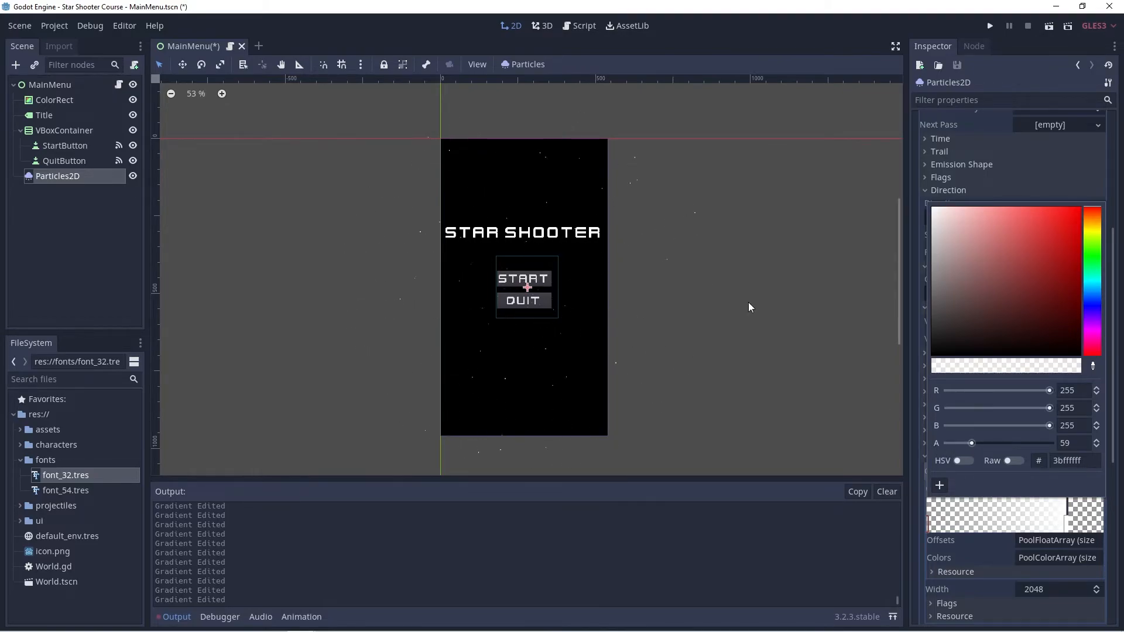
click(753, 310)
- Run the game to check how the stars fade in with the new gradient, and close it
scroll(574, 261, up, 3)
scroll(665, 268, down, 1)
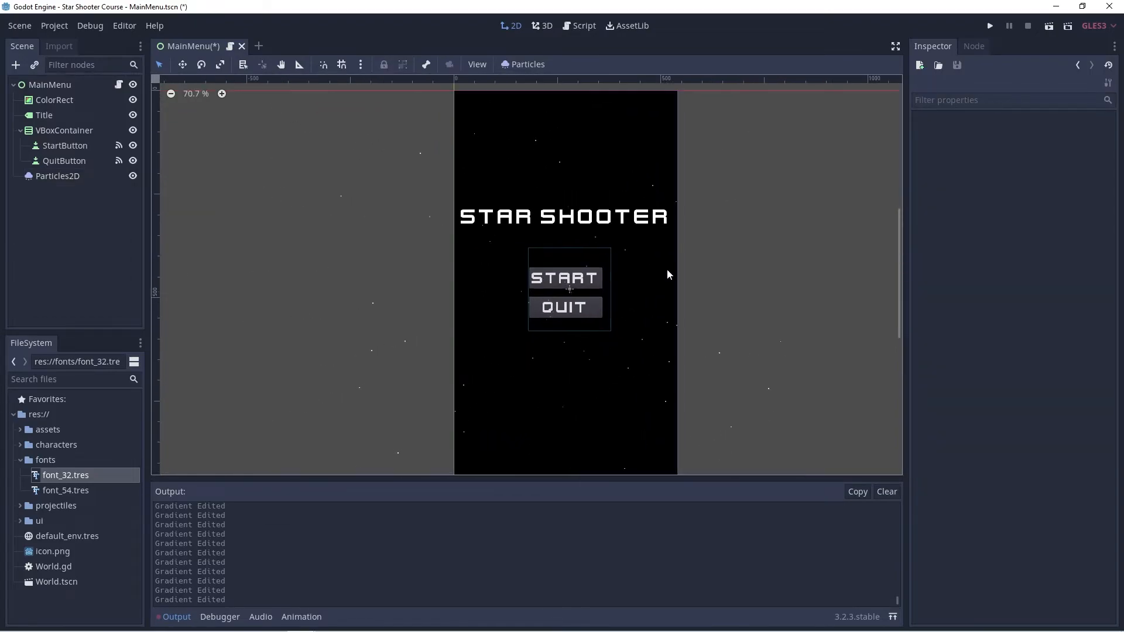
scroll(665, 273, down, 1)
click(989, 26)
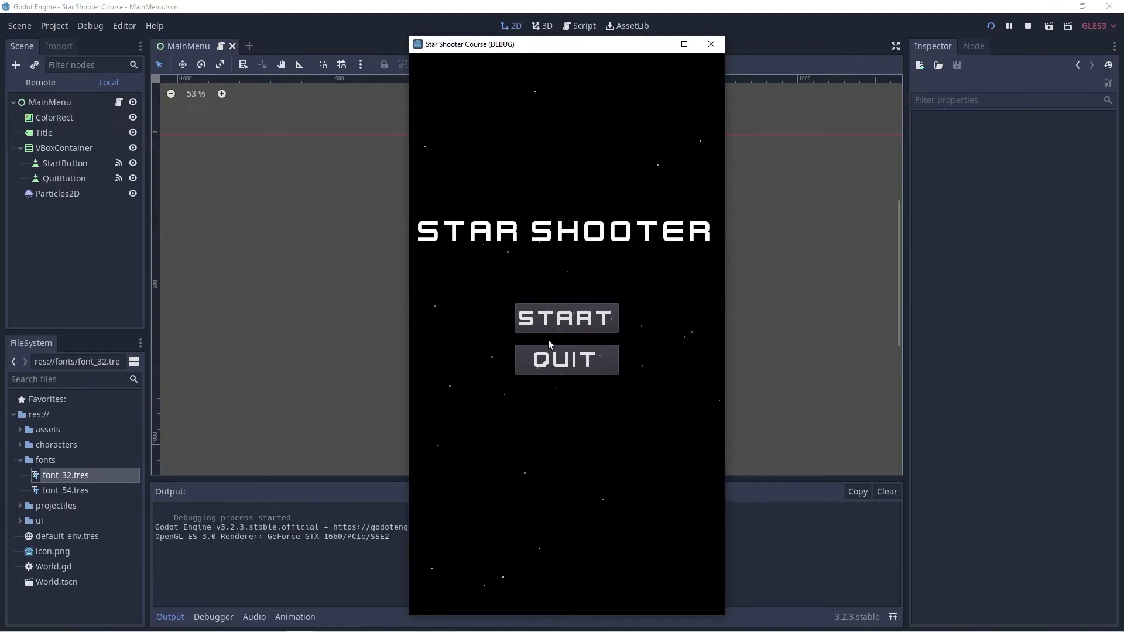
click(711, 44)
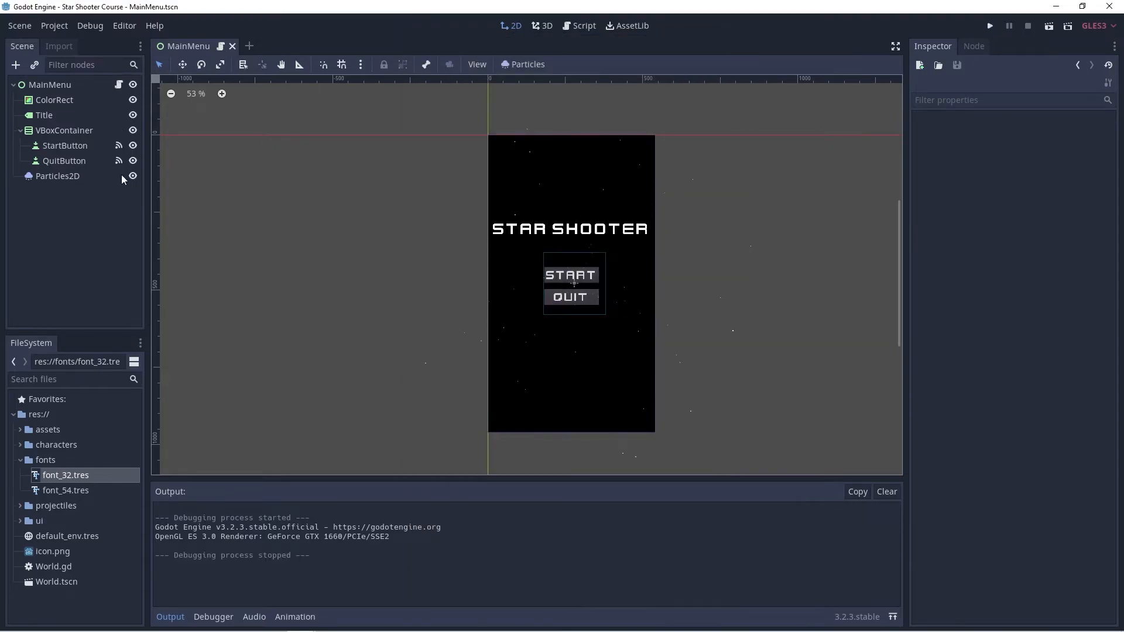
- Try moving the opaque white stop of the Particles2D colour gradient to just past the middle of the ramp
click(82, 176)
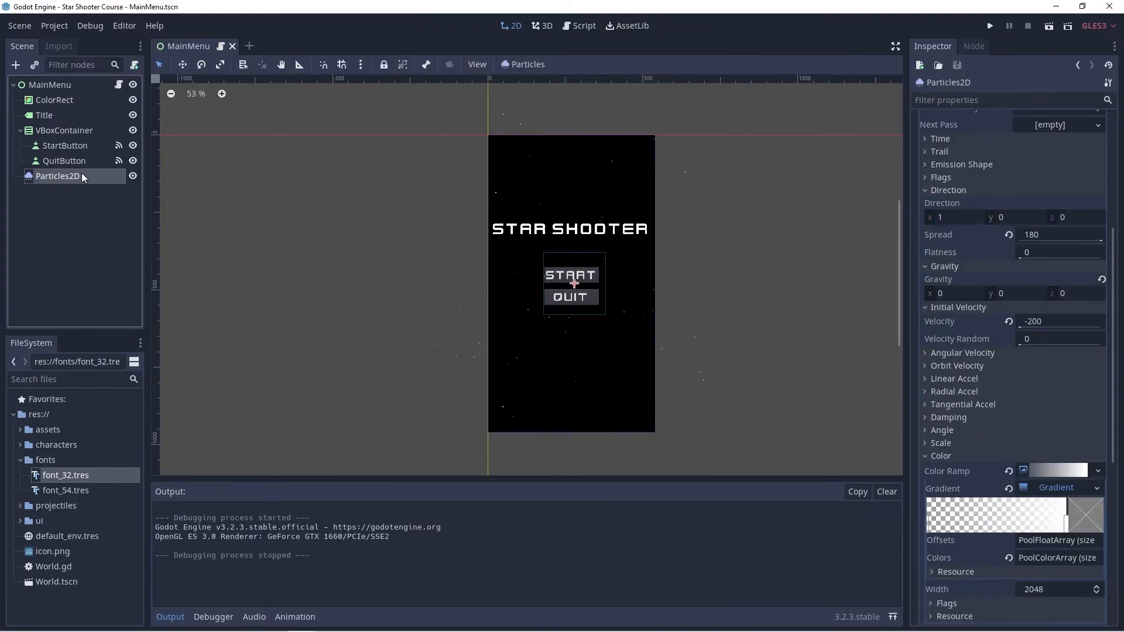
double_click(929, 528)
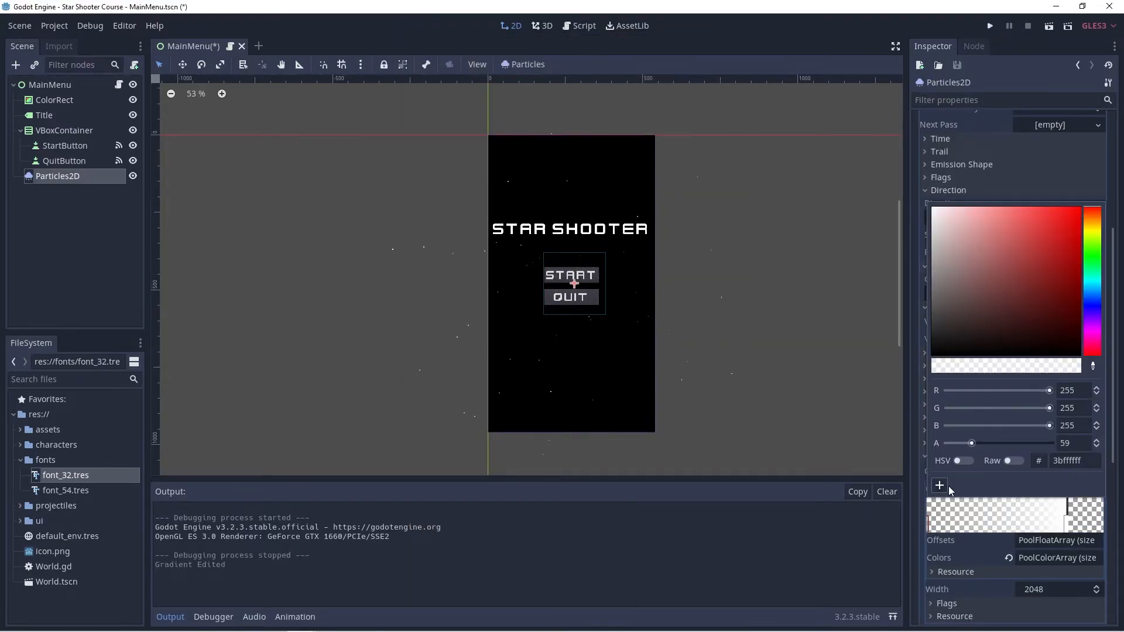
click(1067, 525)
drag(1066, 529, 1003, 529)
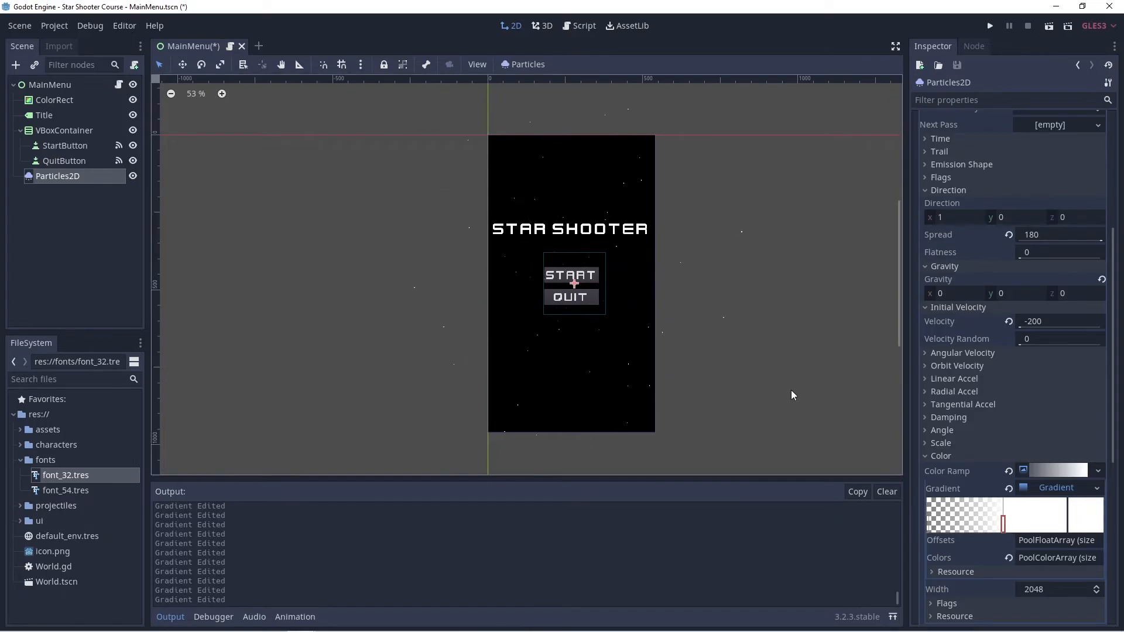
double_click(1003, 525)
click(870, 420)
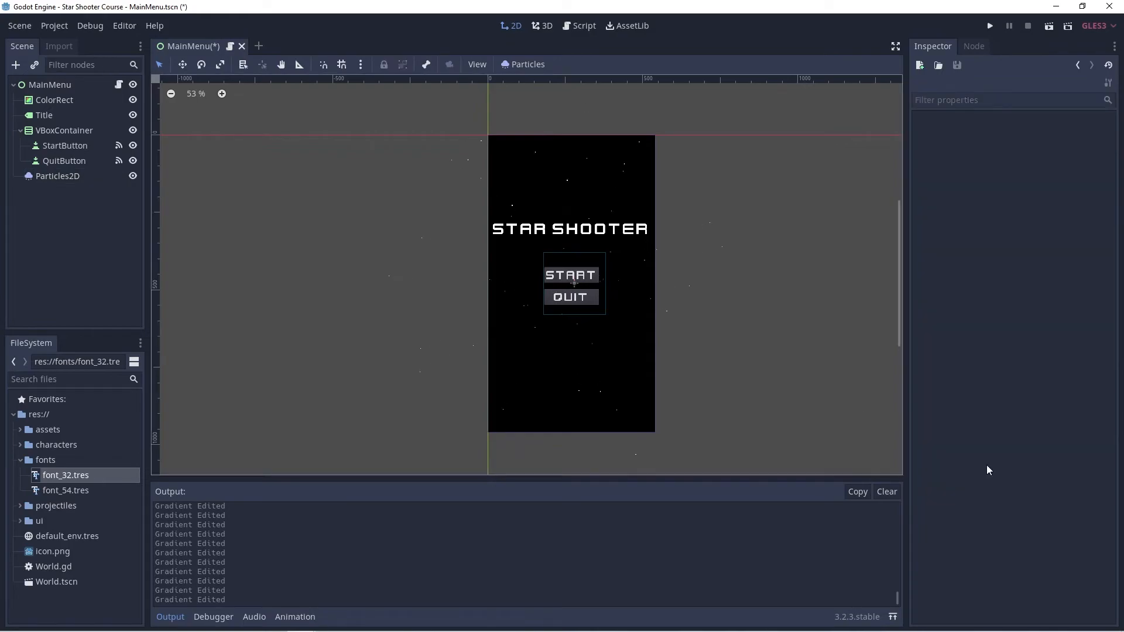
- Try moving the opaque white gradient stop to about a quarter of the ramp's length and inspect the particles
click(71, 179)
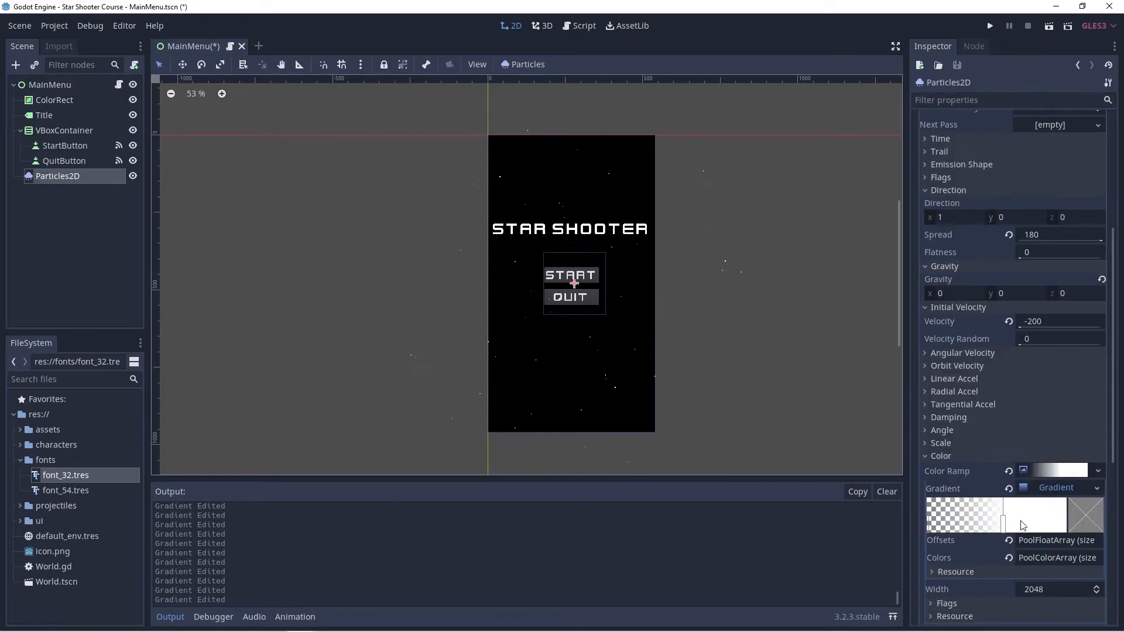
drag(1003, 524, 965, 523)
scroll(686, 398, up, 1)
scroll(680, 351, up, 3)
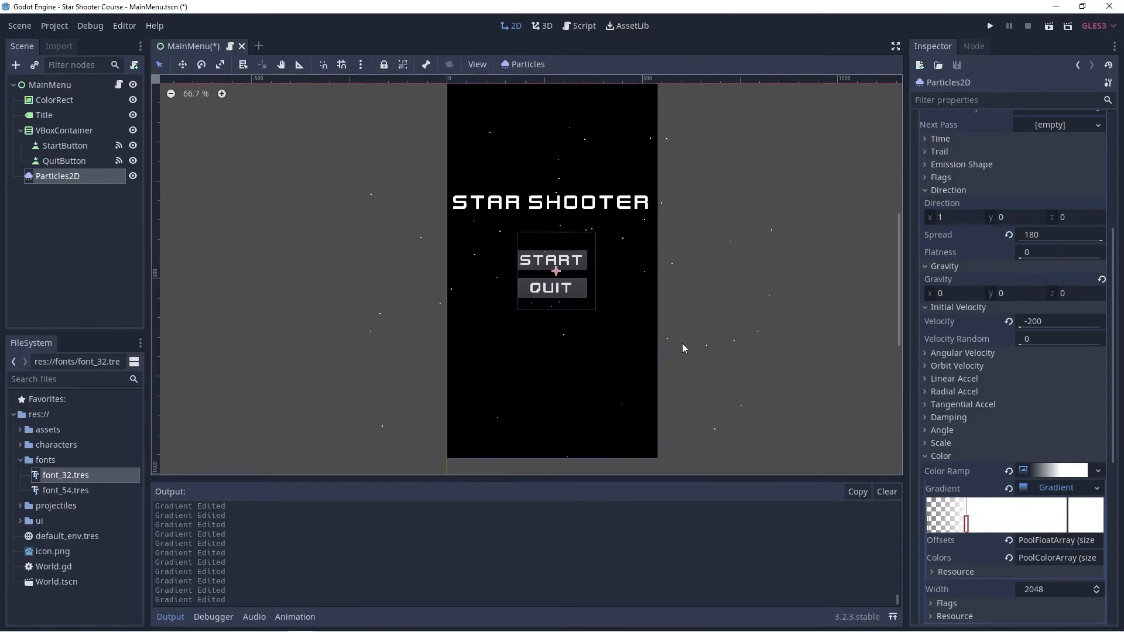
- Run the game in a maximized window to check the faster star fade-in, and close it
click(989, 25)
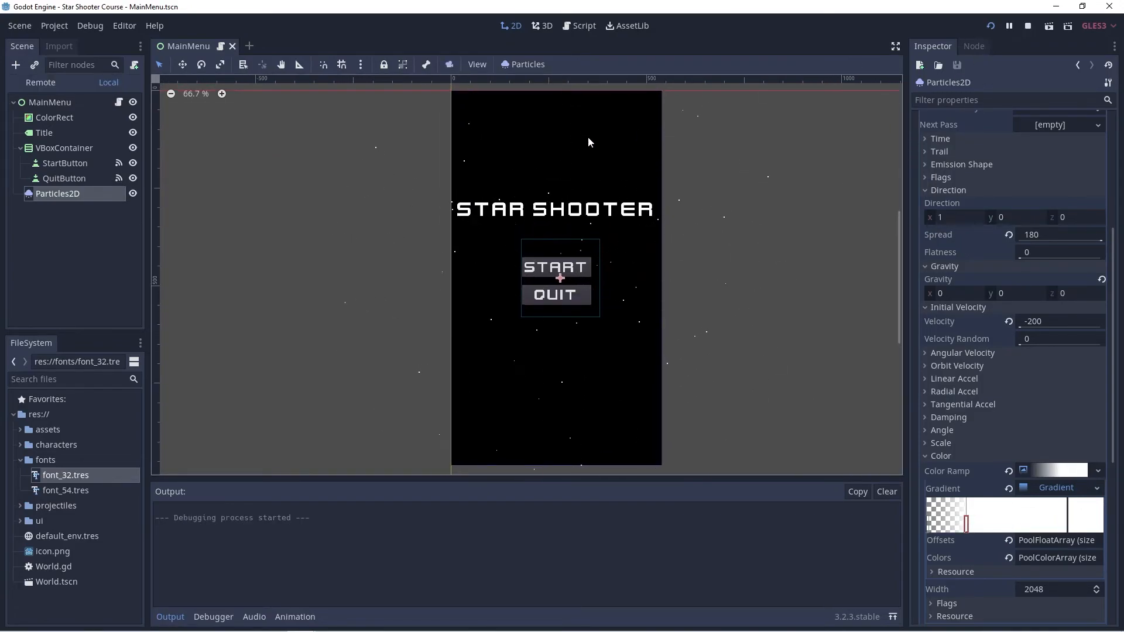
double_click(563, 47)
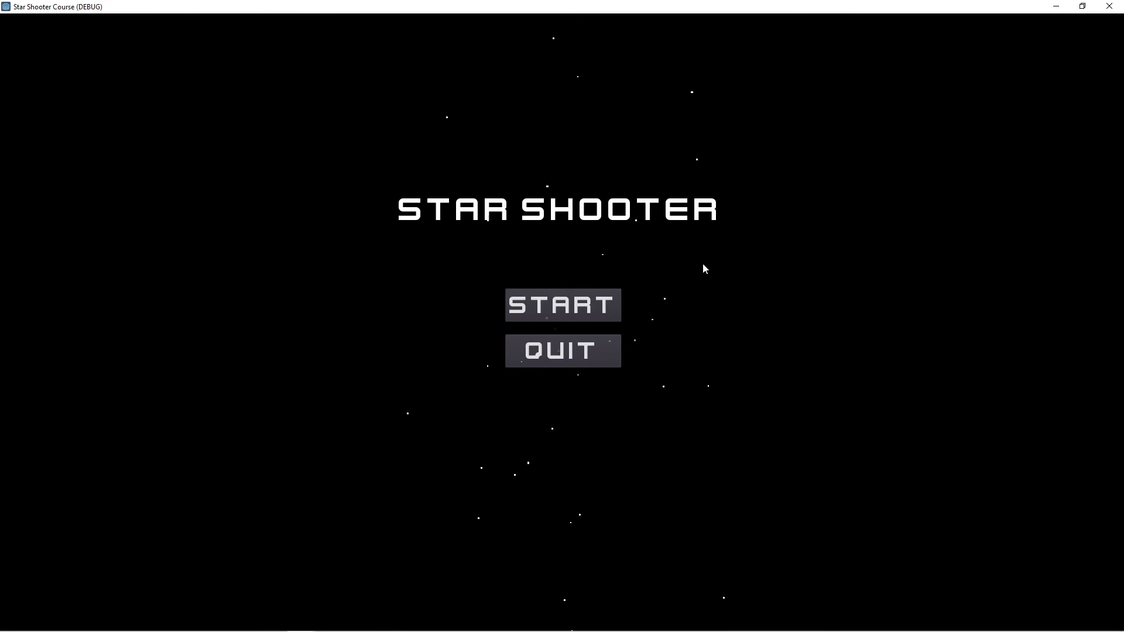
click(1109, 6)
- Move the opaque white gradient stop to just over a third of the ramp and test it in the maximized game
drag(966, 525, 983, 528)
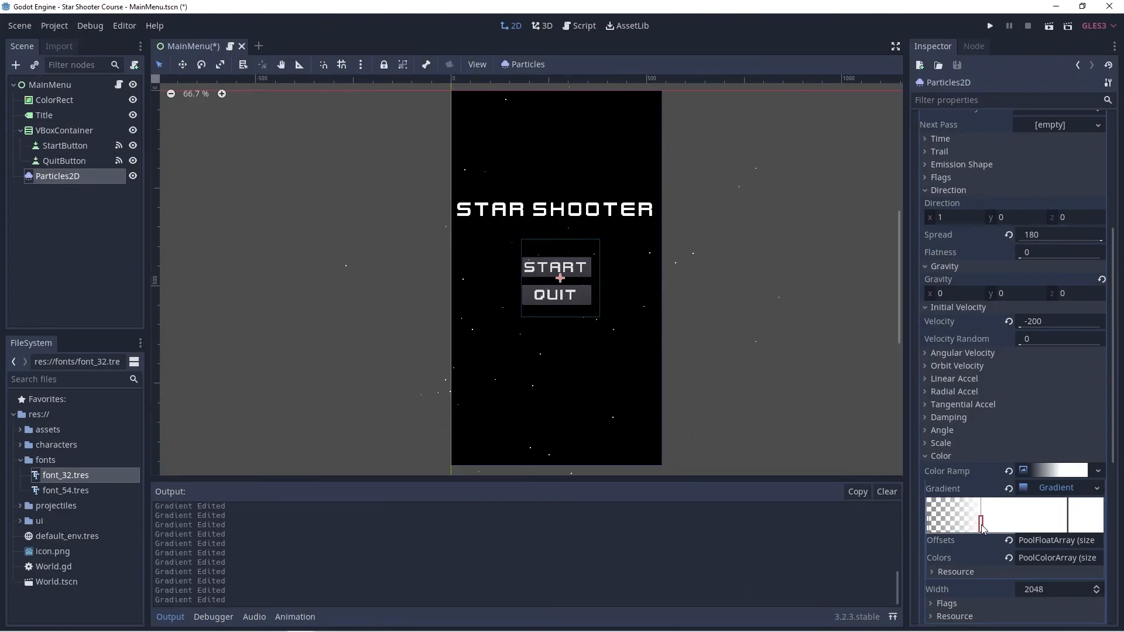
click(989, 26)
double_click(573, 49)
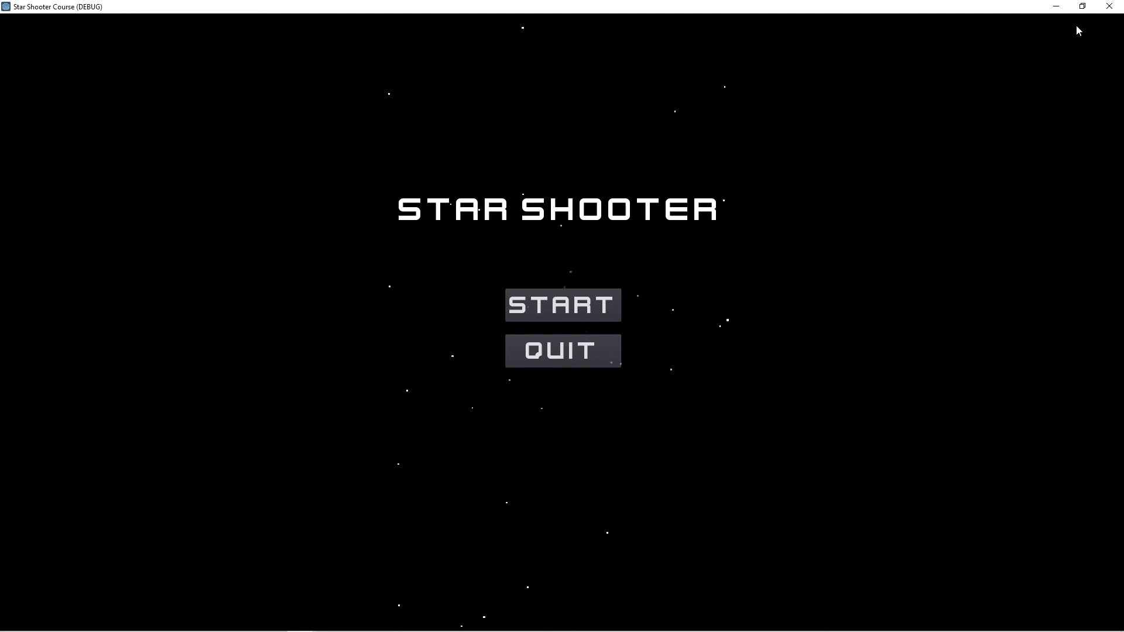
click(1109, 6)
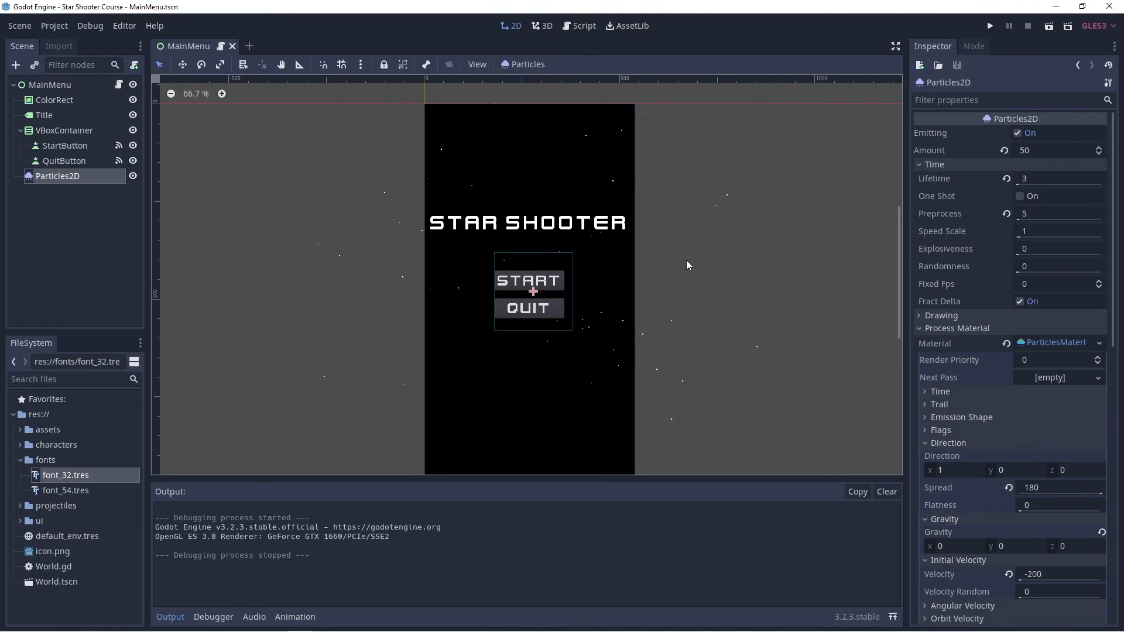
- Set the Particles2D Amount to 60 and run the game in a maximized window to check the star density
mouse_move(685, 260)
middle_down()
mouse_move(685, 247)
mouse_move(676, 265)
mouse_move(697, 269)
middle_up()
scroll(694, 273, down, 1)
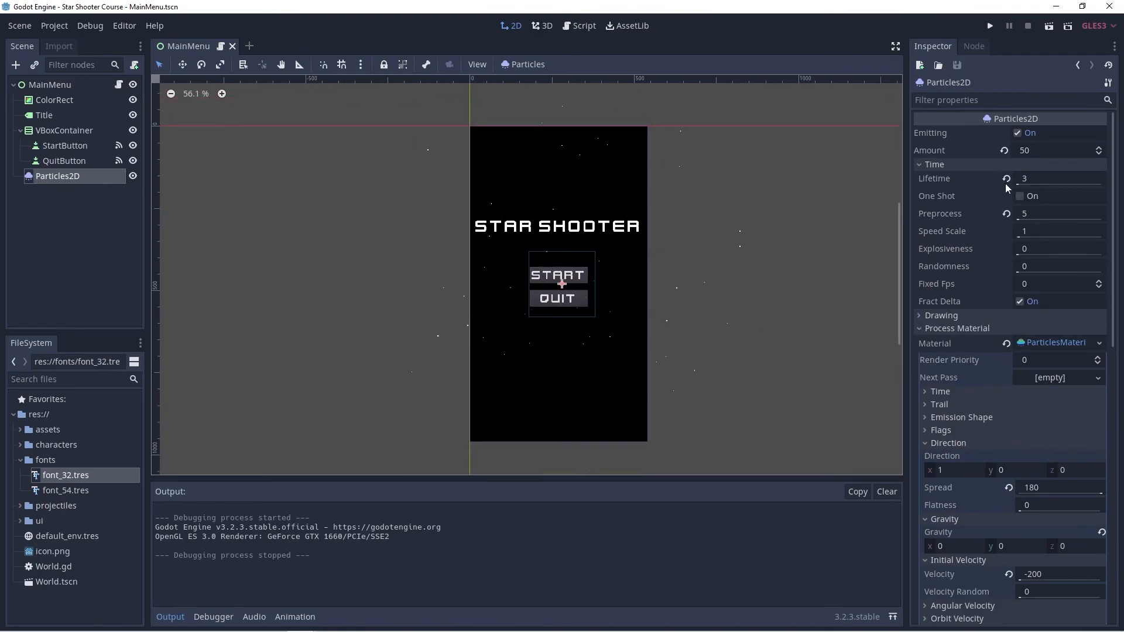
click(1054, 148)
text(60)
key(Return)
click(991, 26)
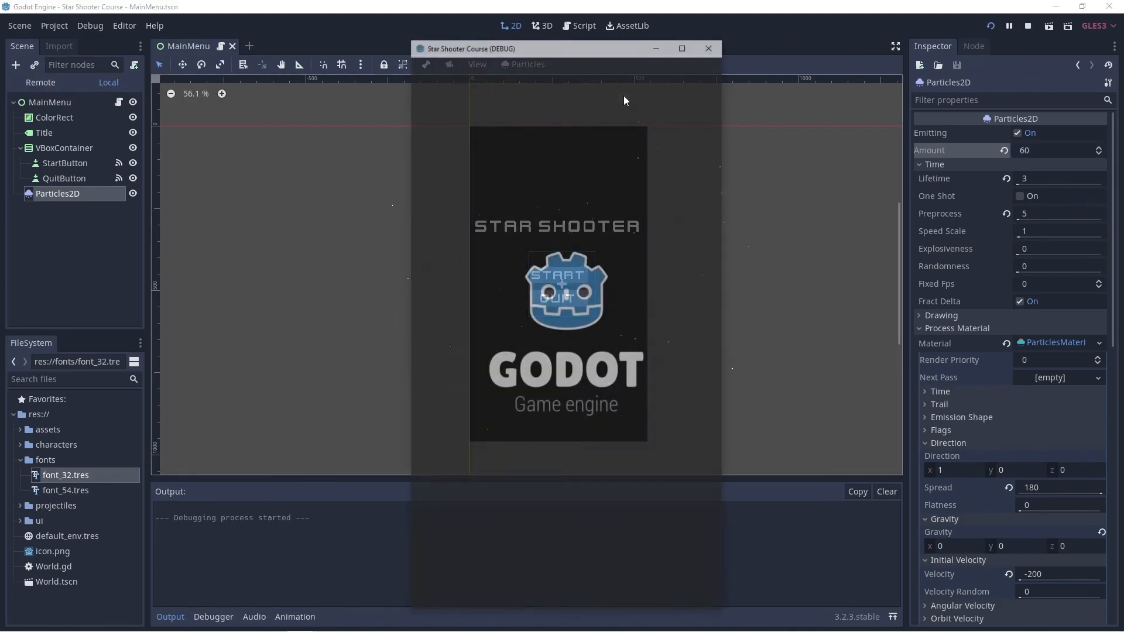
double_click(579, 49)
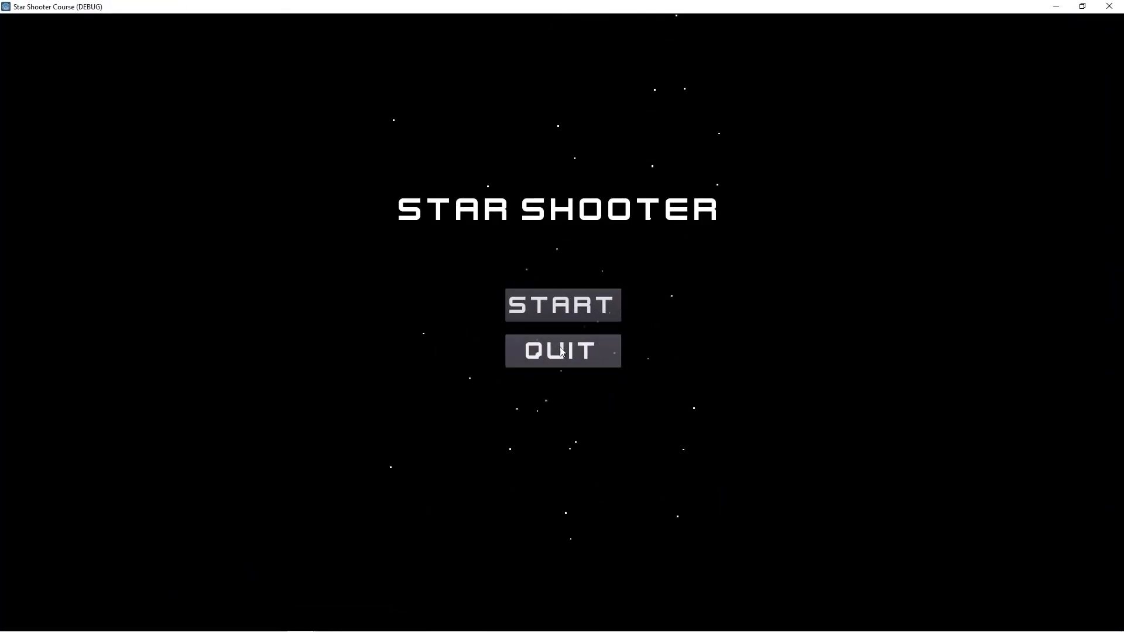